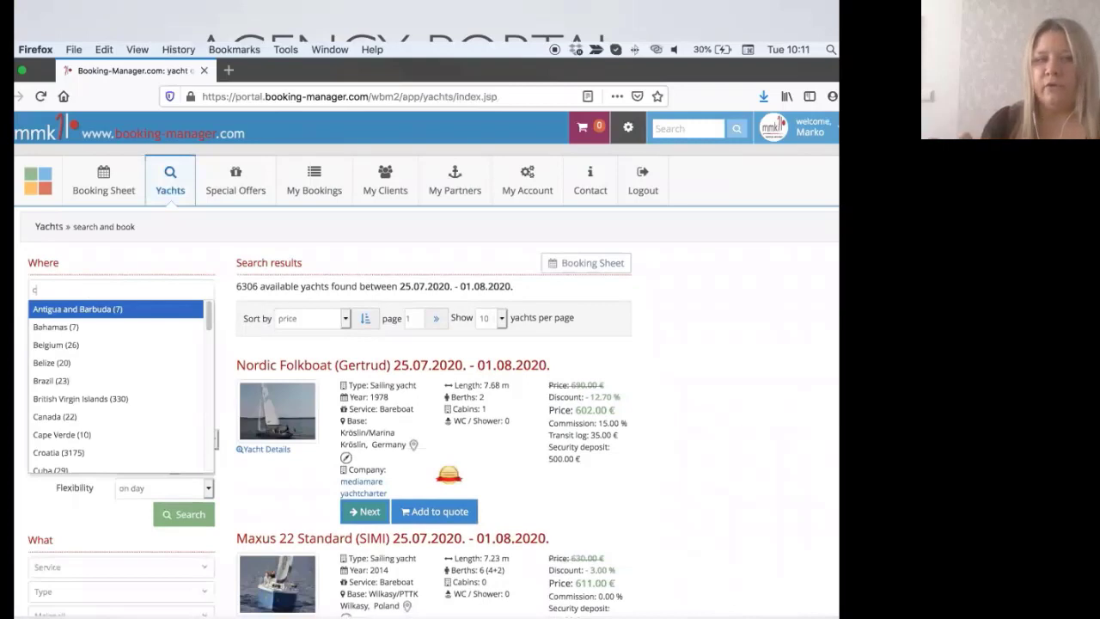
Step: Add Croatia and Italy as countries and Split and Liguria / Toscana as sailing areas
type("ro")
key("Return")
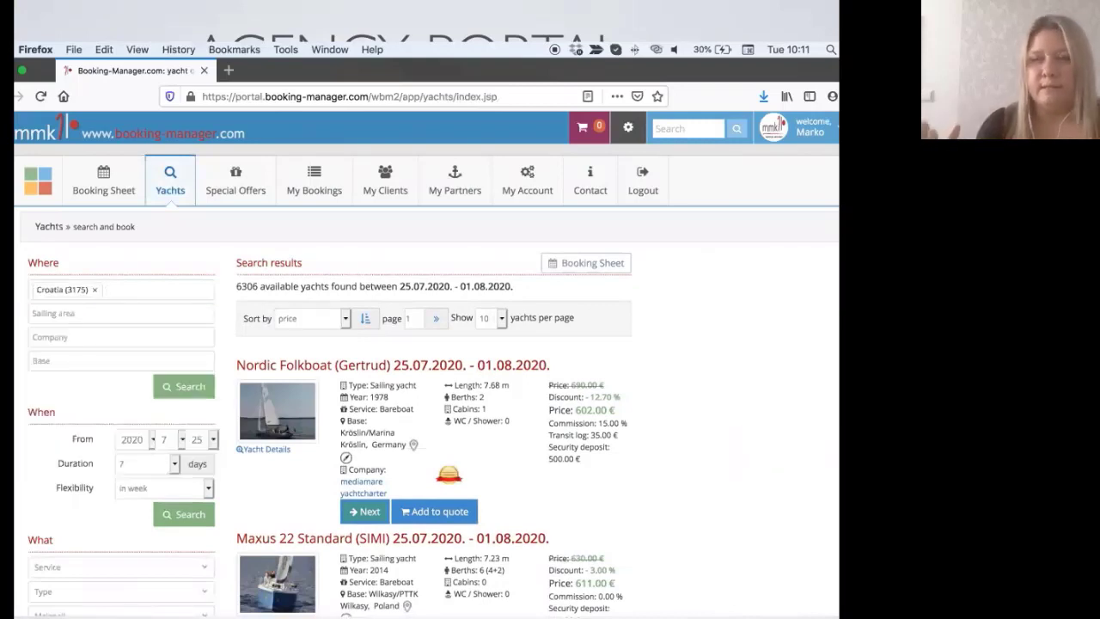
type("ita")
key("Return")
left_click(78, 310)
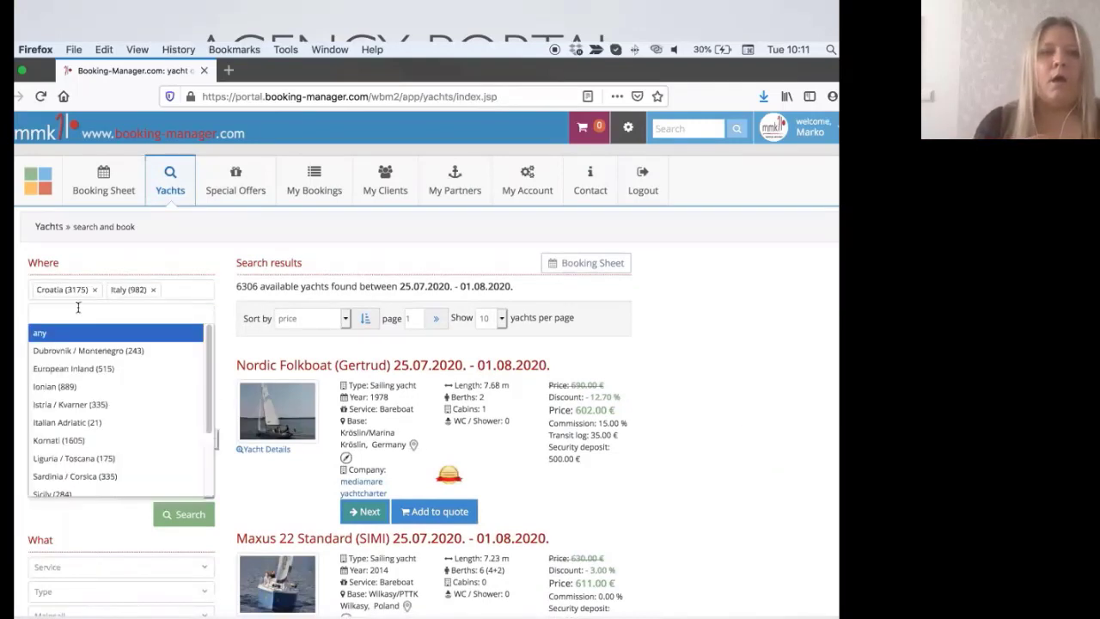
type("spl")
key("Return")
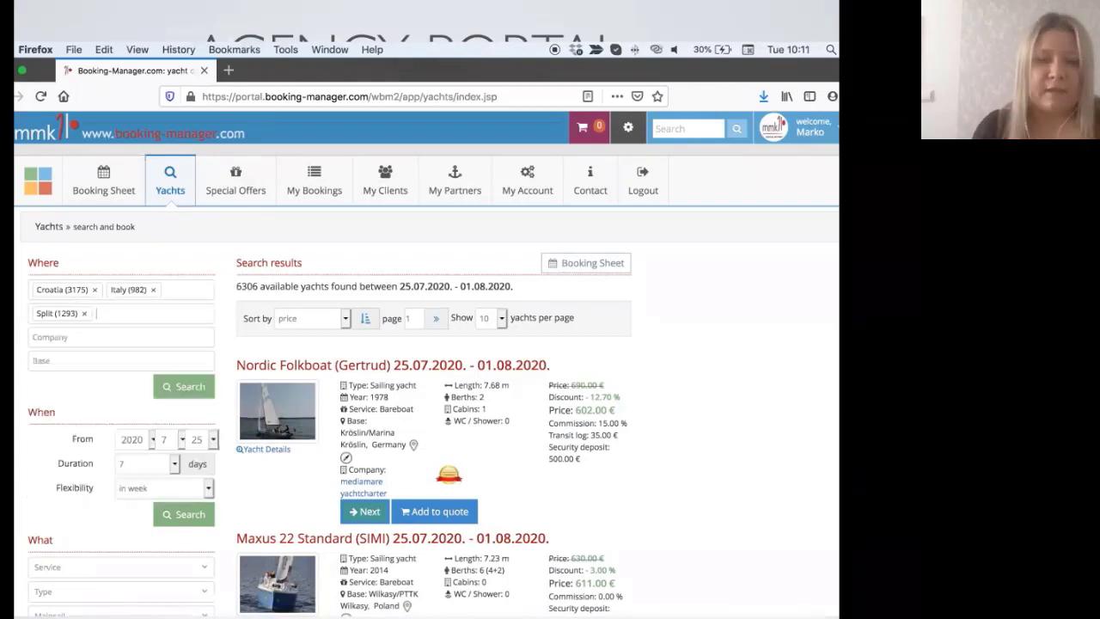
type("ca")
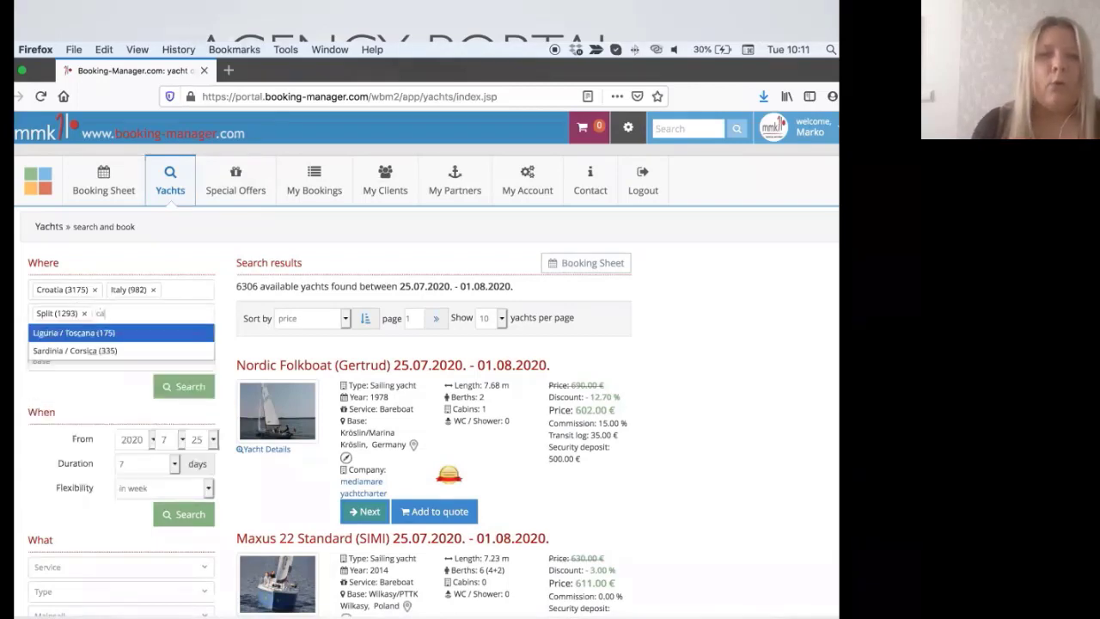
key("Return")
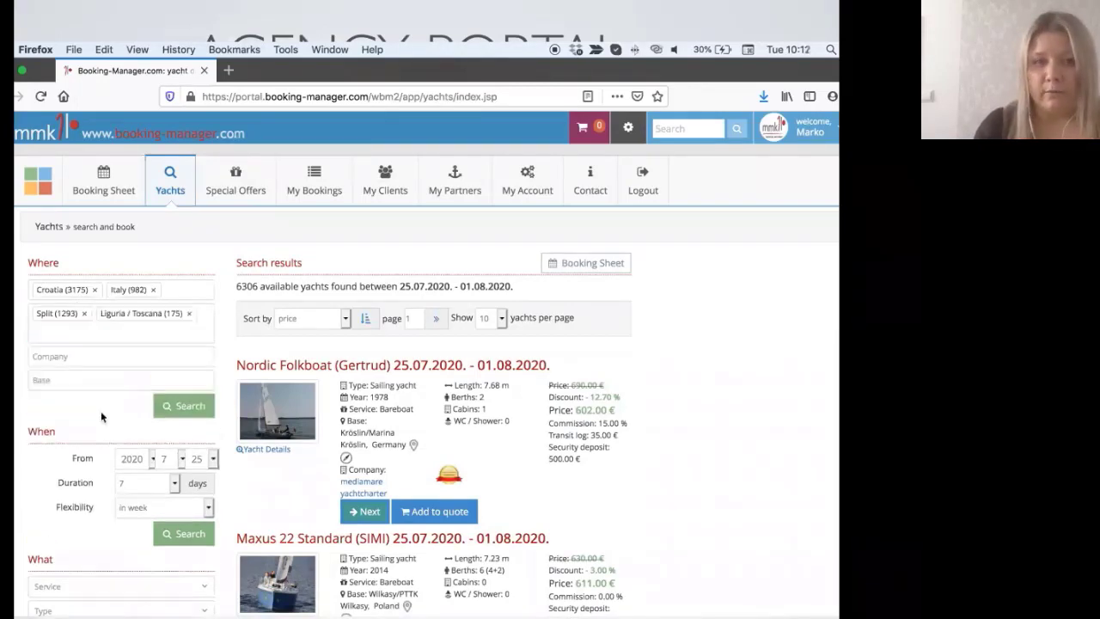
Step: Set the start month to August (8) and keep the charter duration at 7 days
scroll(100, 416, "down", 3)
left_click(165, 317)
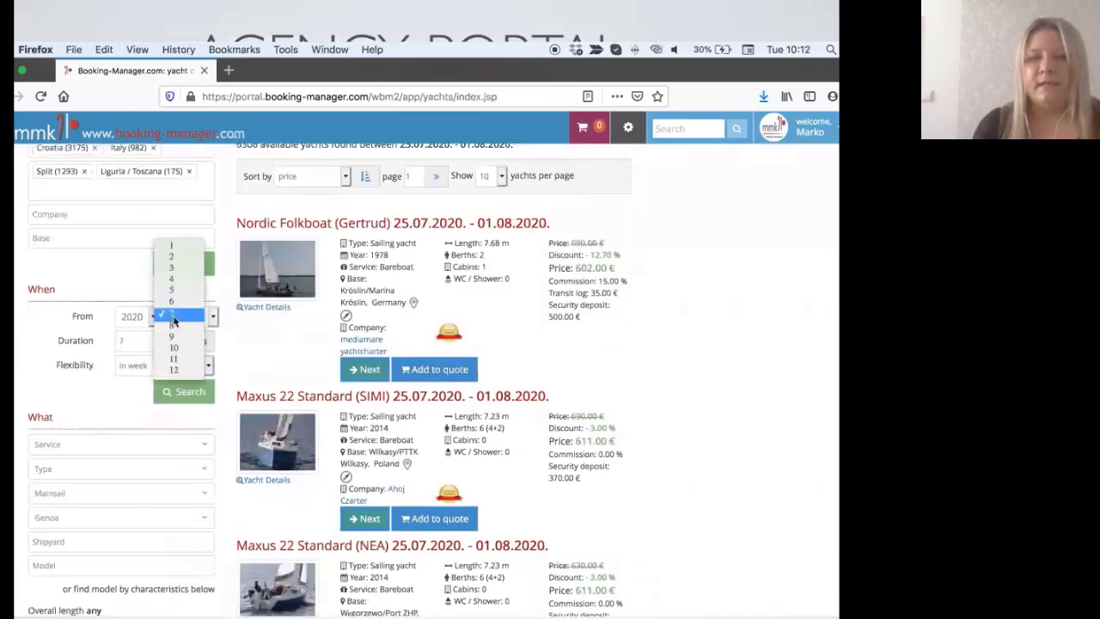
left_click(173, 328)
scroll(174, 333, "down", 4)
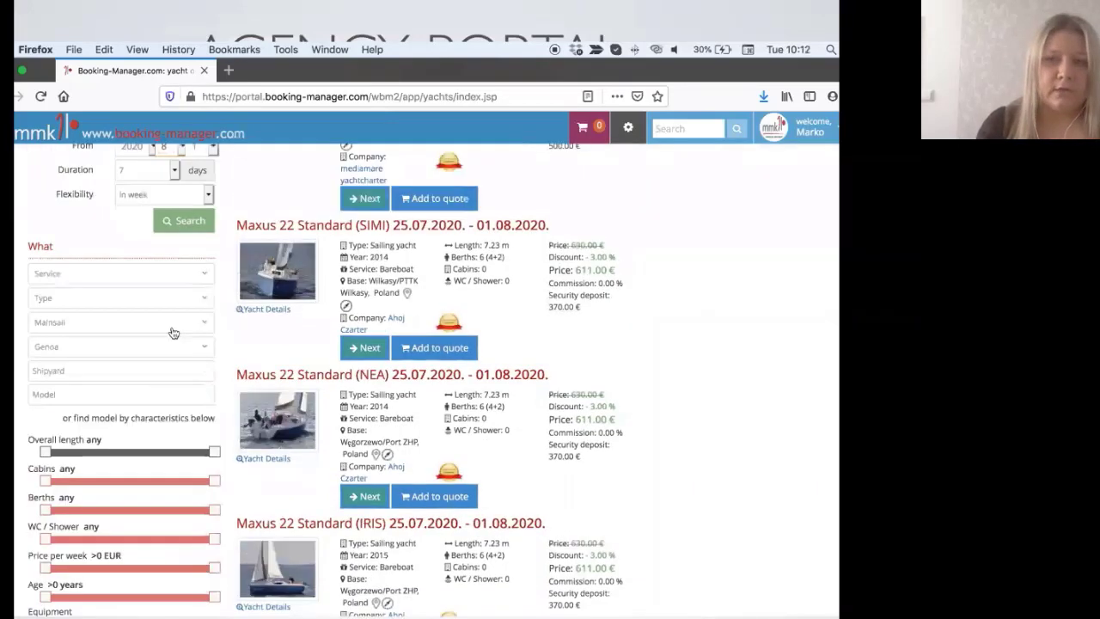
left_click(171, 170)
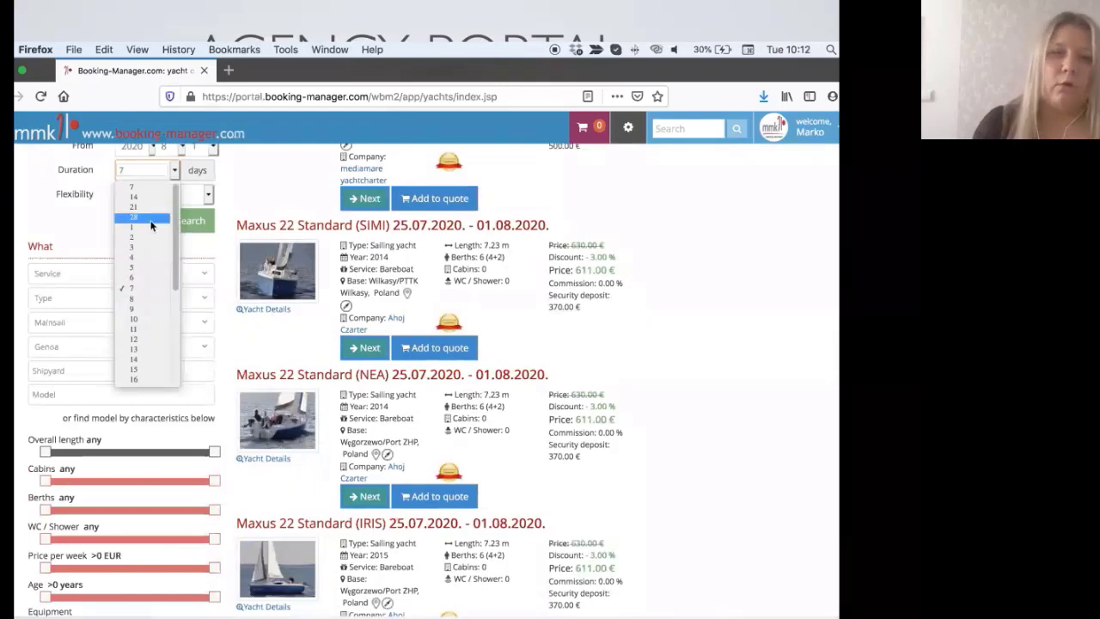
left_click(97, 287)
Step: Limit the service to Bareboat, leave mainsail type unrestricted, and run the yacht search
left_click(90, 275)
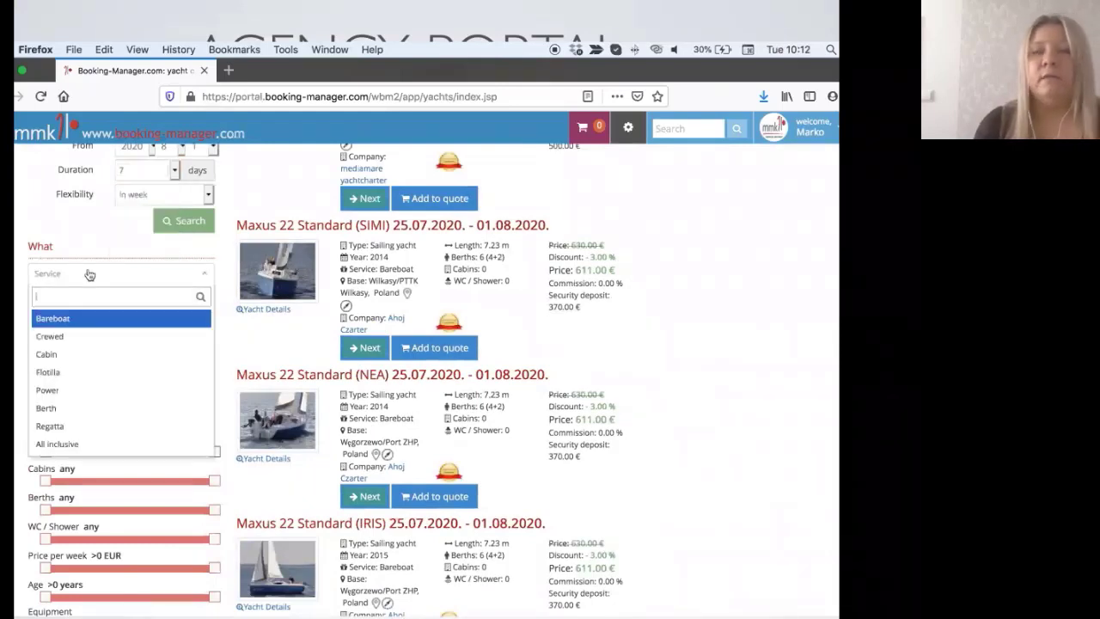
left_click(62, 324)
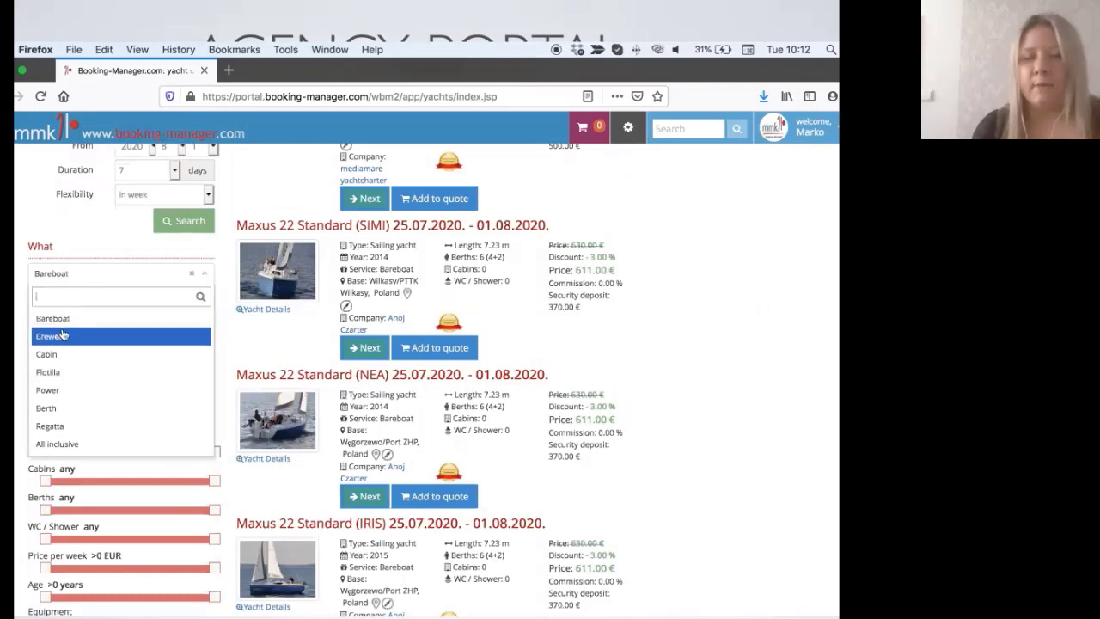
left_click(158, 282)
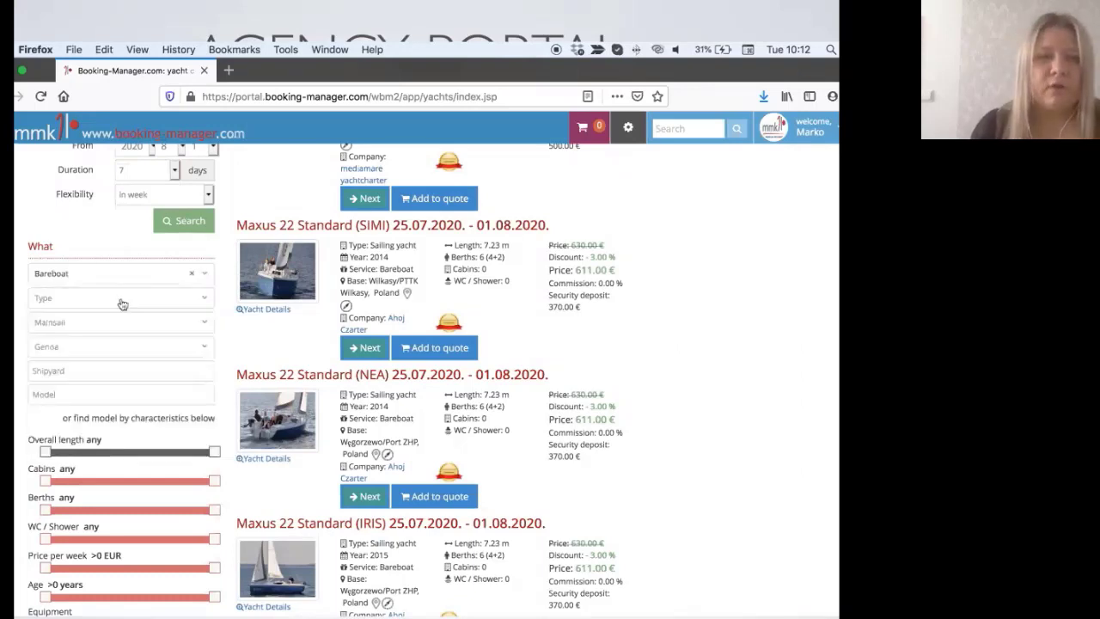
left_click(105, 322)
left_click(106, 322)
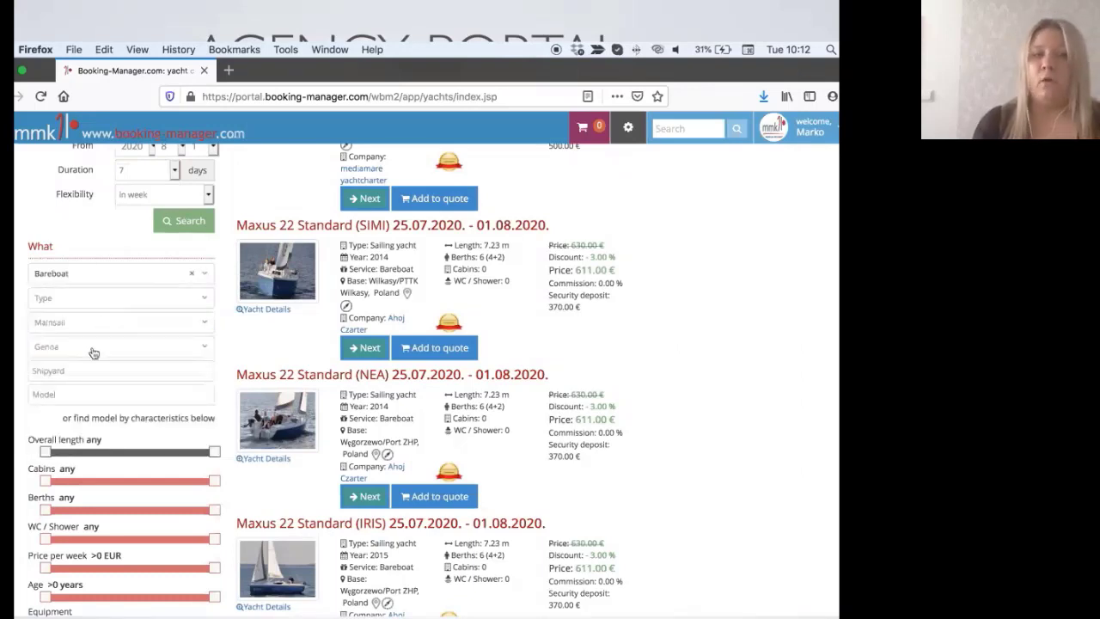
scroll(93, 353, "down", 3)
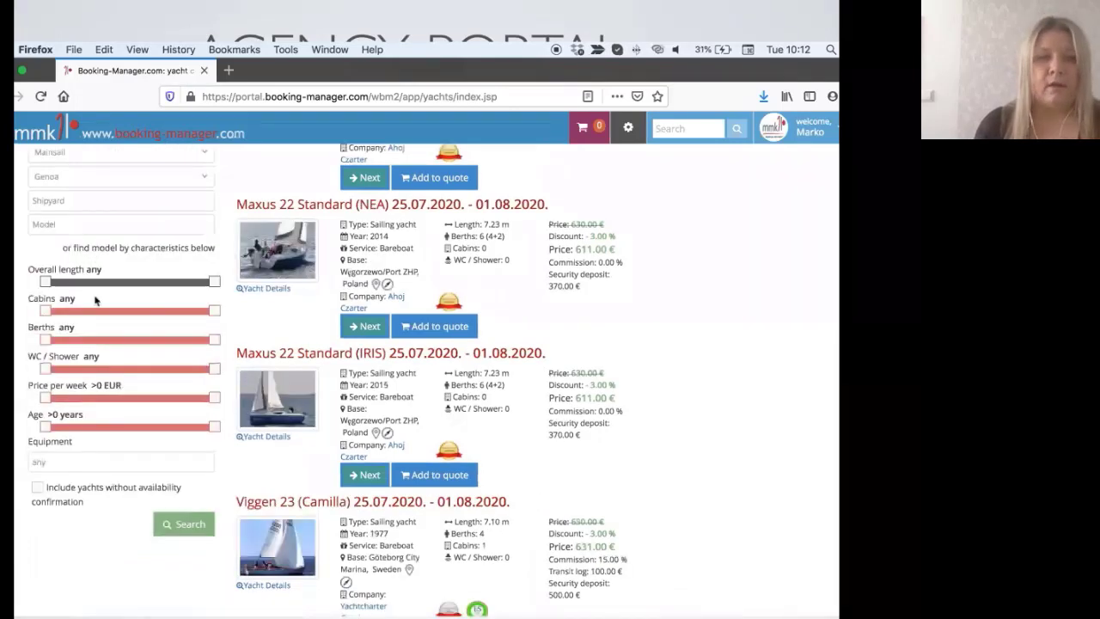
left_click(174, 531)
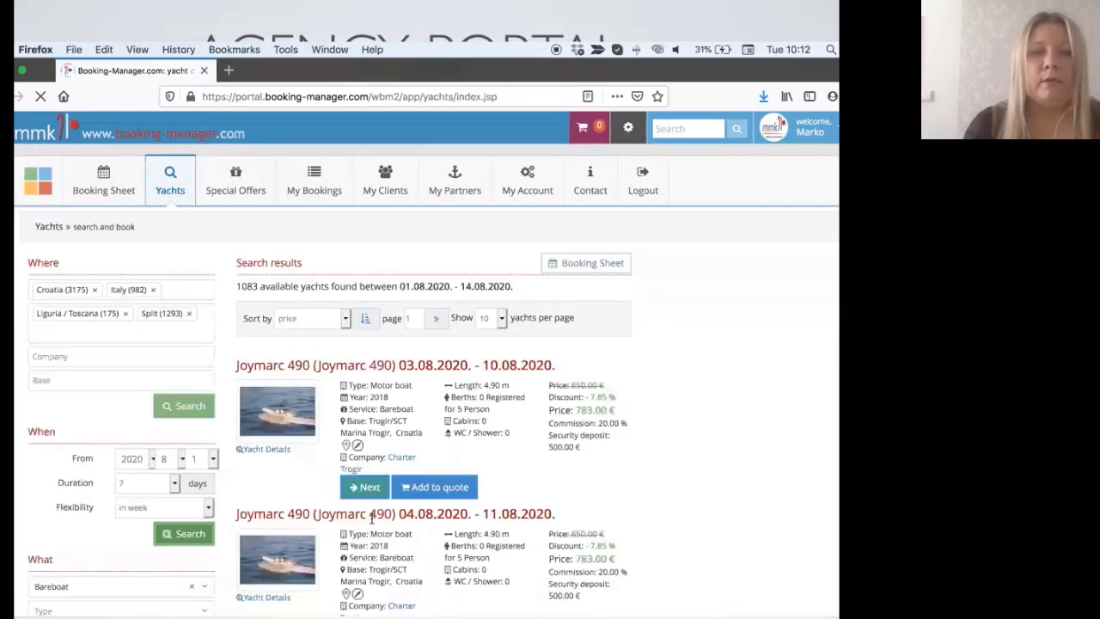
Step: Add the 01.08 and 02.08 Joymarc 490 weeks to the price quote
scroll(432, 516, "down", 3)
scroll(431, 516, "down", 2)
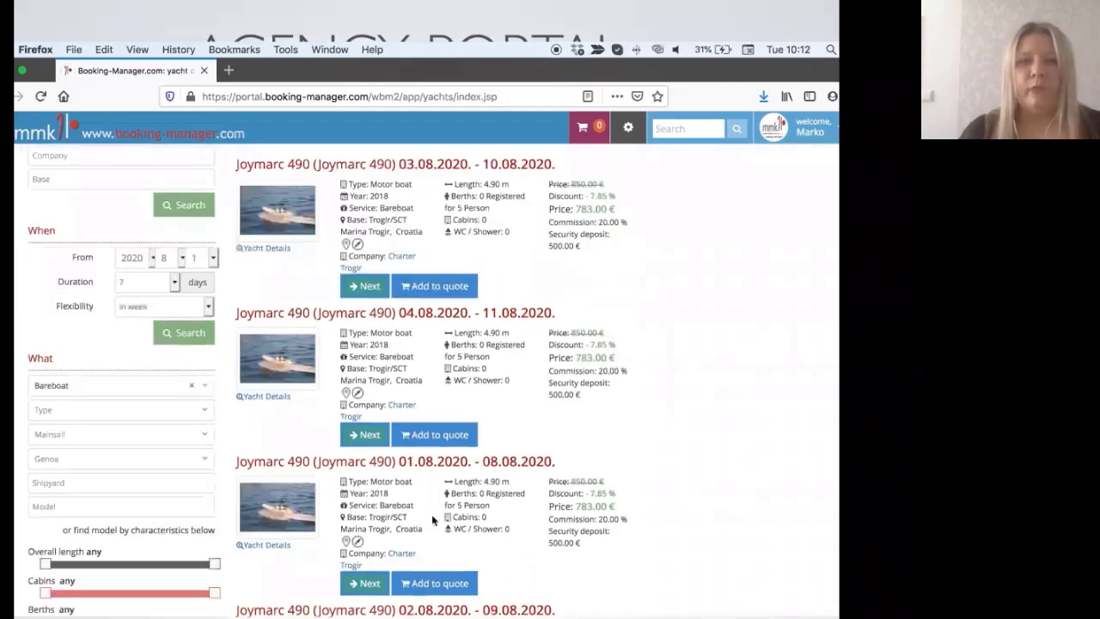
scroll(432, 514, "down", 2)
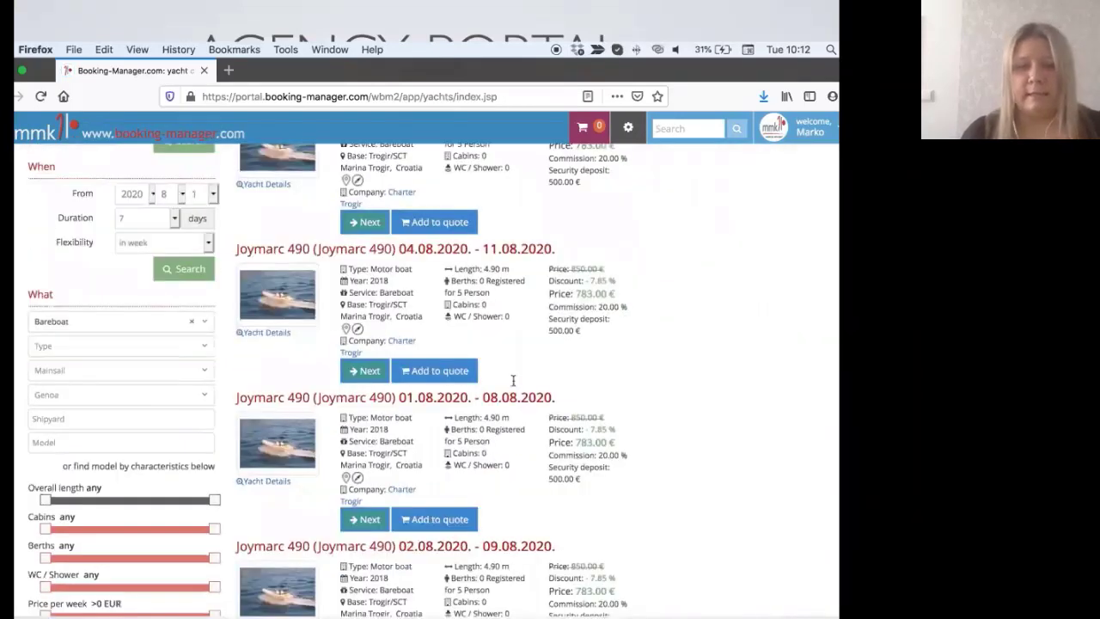
left_click(437, 520)
scroll(437, 528, "down", 1)
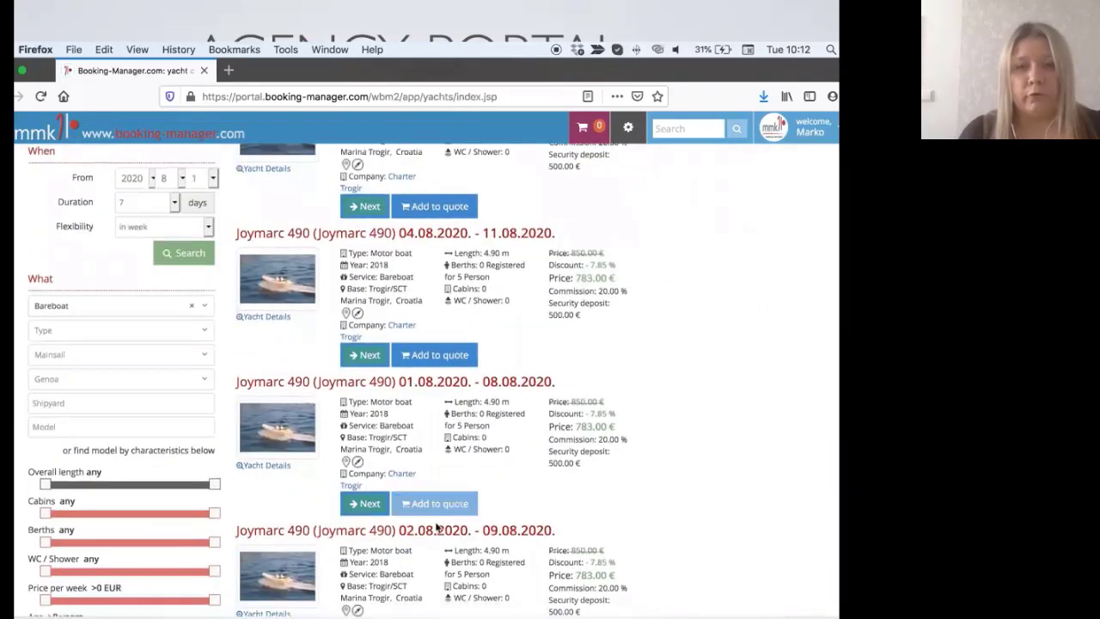
scroll(437, 526, "down", 5)
left_click(442, 480)
Step: Add the First 21.7 (Vidra) week to the price quote
scroll(443, 480, "down", 2)
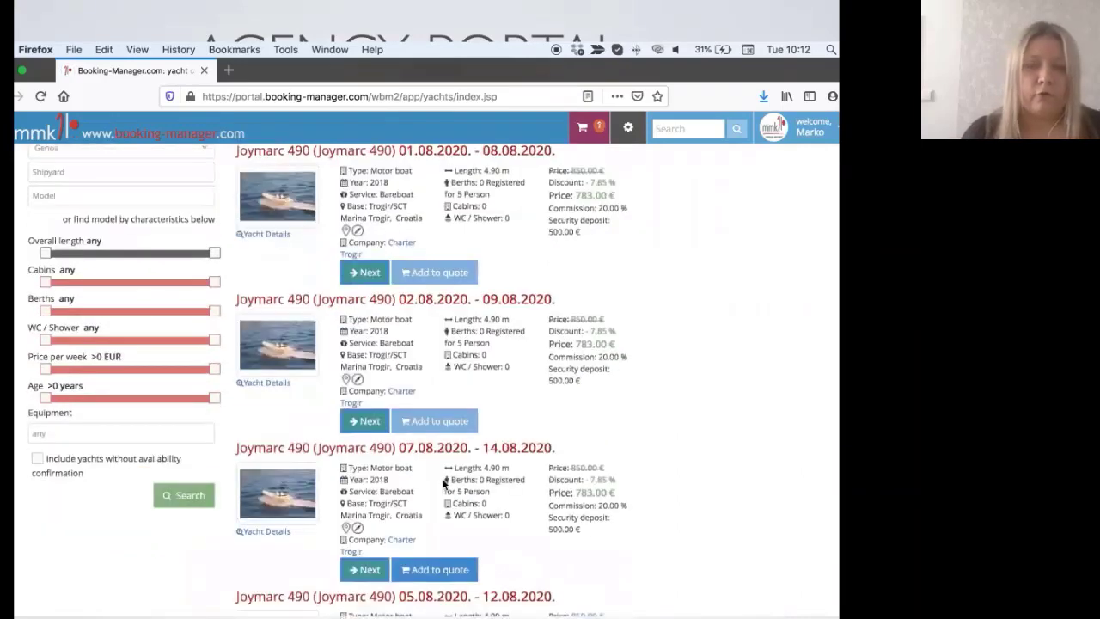
scroll(444, 484, "down", 3)
left_click(444, 483)
scroll(444, 484, "down", 4)
scroll(444, 484, "down", 5)
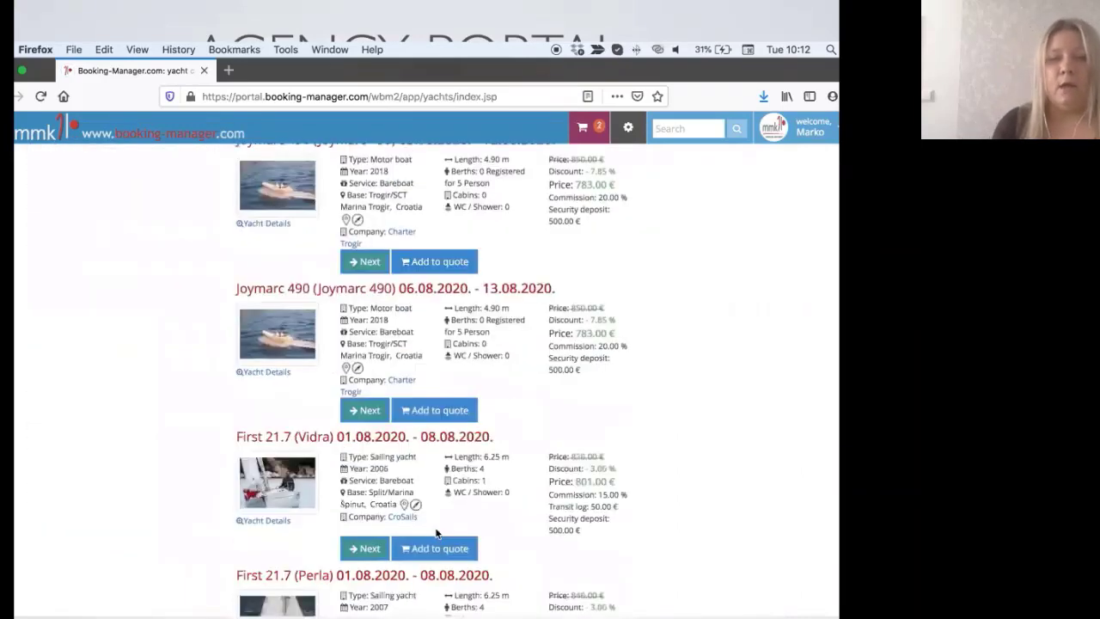
left_click(436, 554)
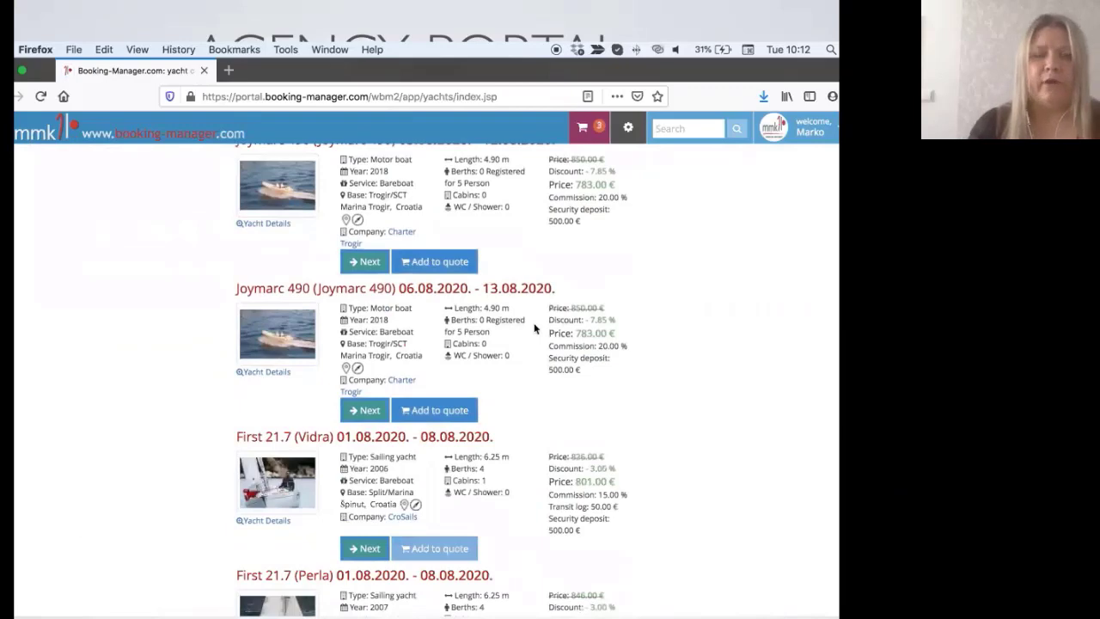
scroll(535, 328, "up", 10)
scroll(535, 328, "up", 2)
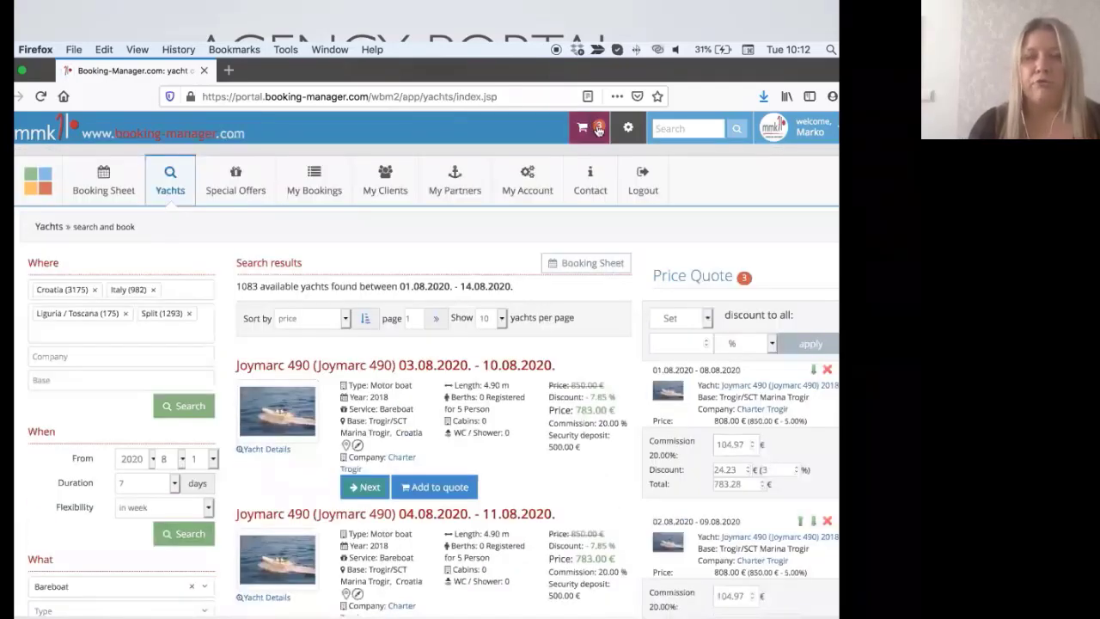
Step: Review the three offers (783.28 €, 783.28 €, 801.22 €) and keep EN as quote language
scroll(744, 410, "down", 3)
scroll(745, 411, "down", 3)
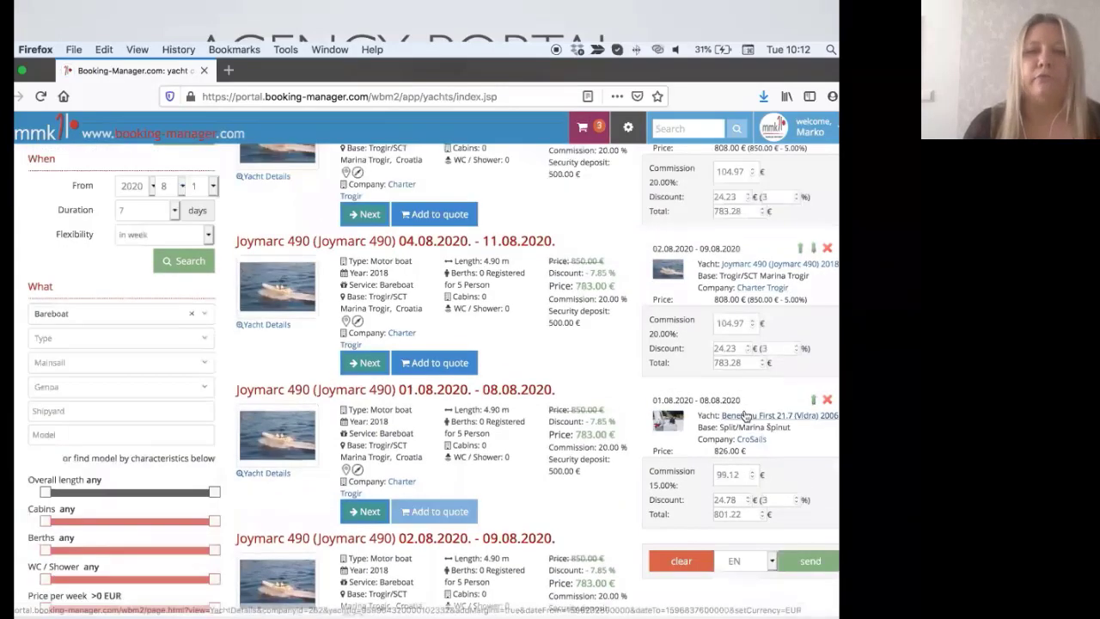
scroll(746, 416, "down", 2)
left_click(738, 497)
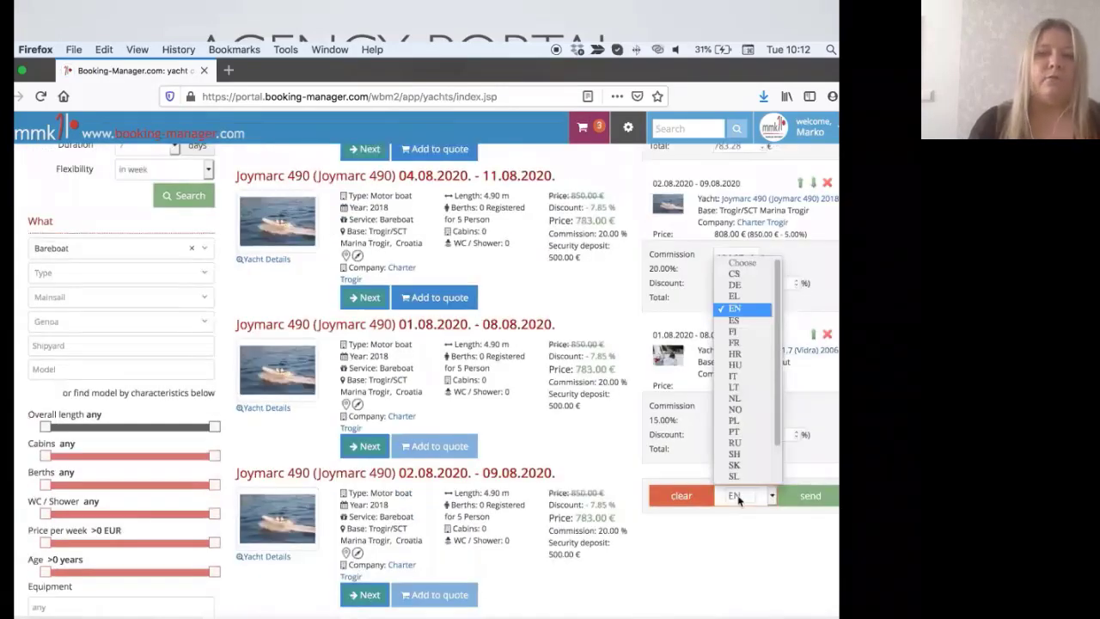
left_click(769, 522)
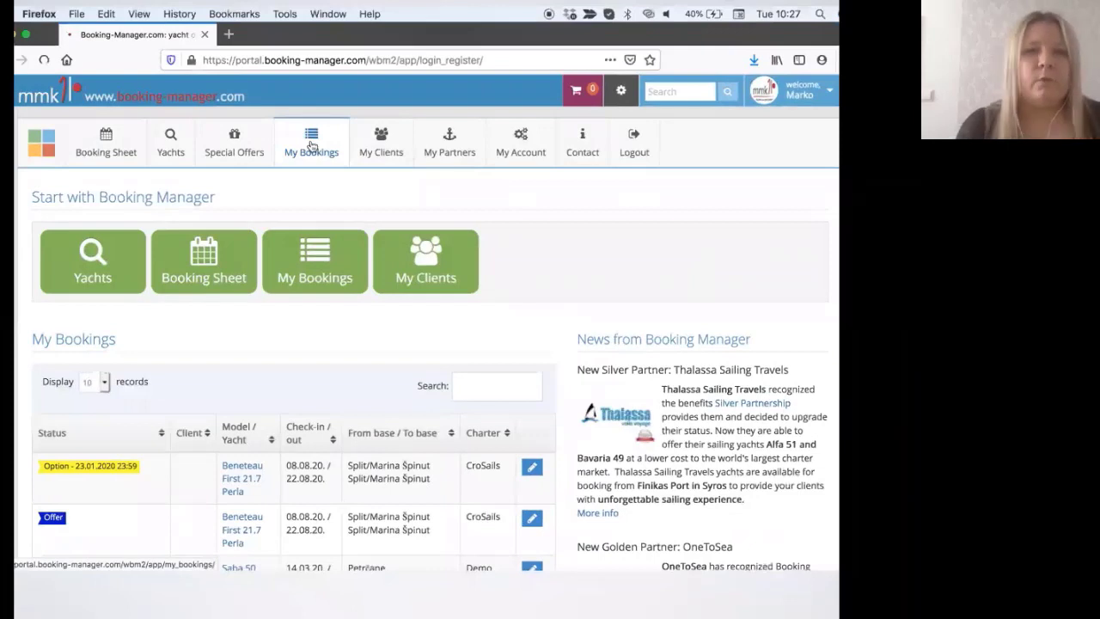
Step: In My Bookings, keep period This month and all statuses, then edit booking 20-00127
left_click(311, 146)
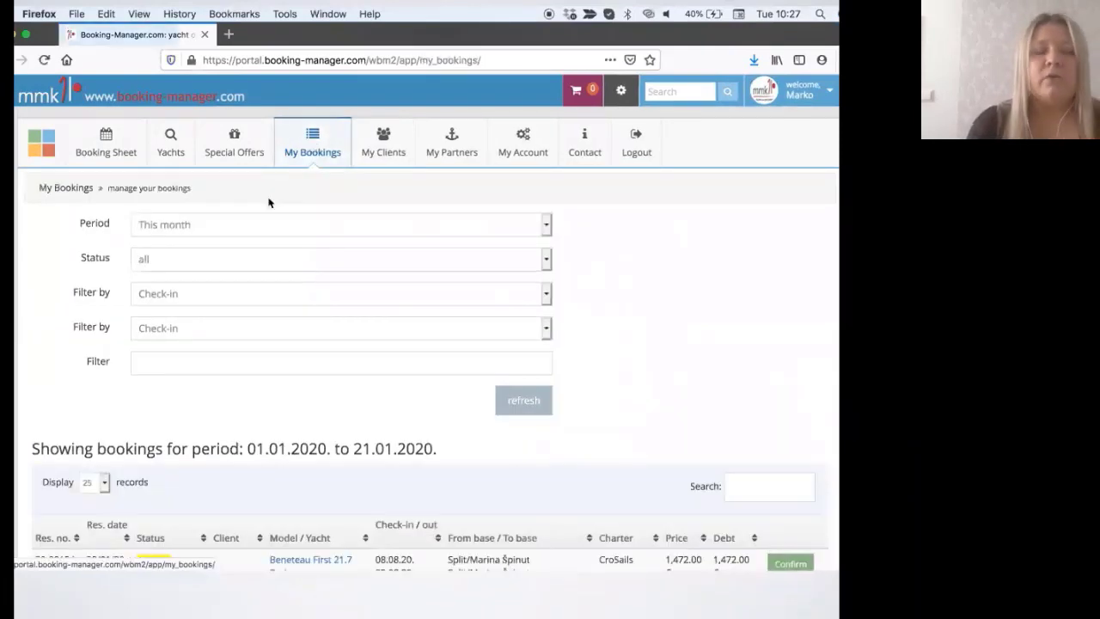
left_click(231, 223)
left_click(230, 222)
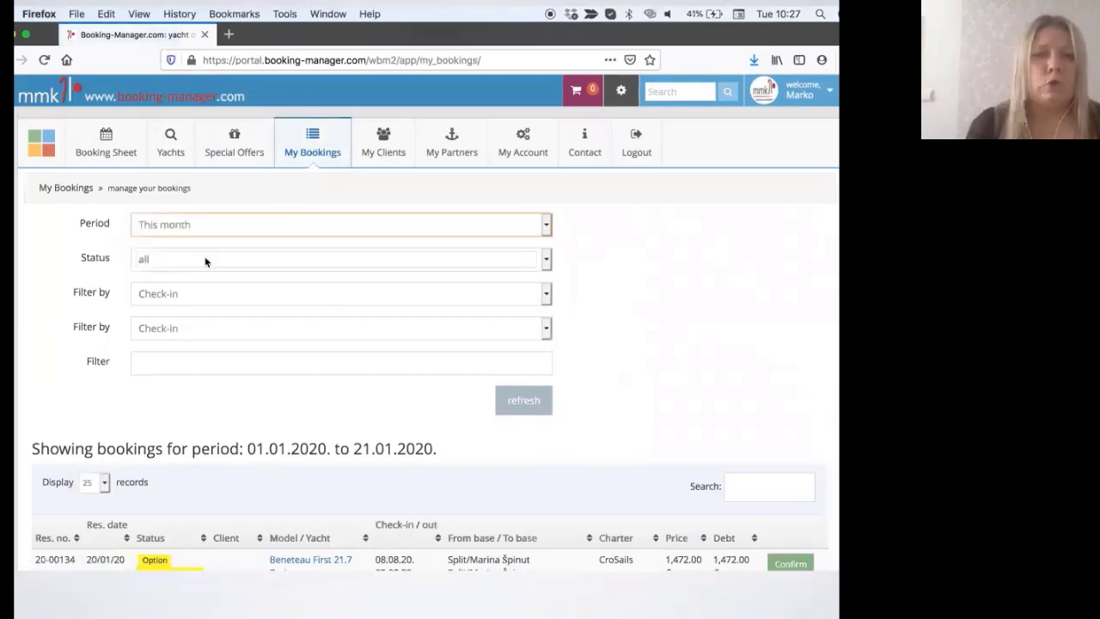
left_click(205, 261)
left_click(206, 262)
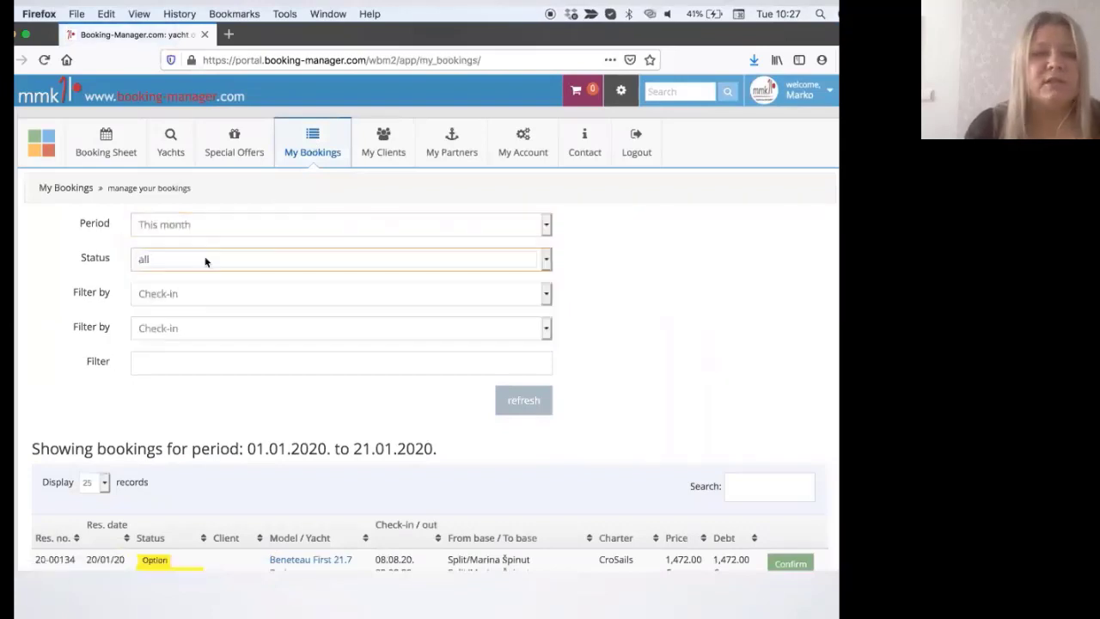
scroll(205, 262, "down", 3)
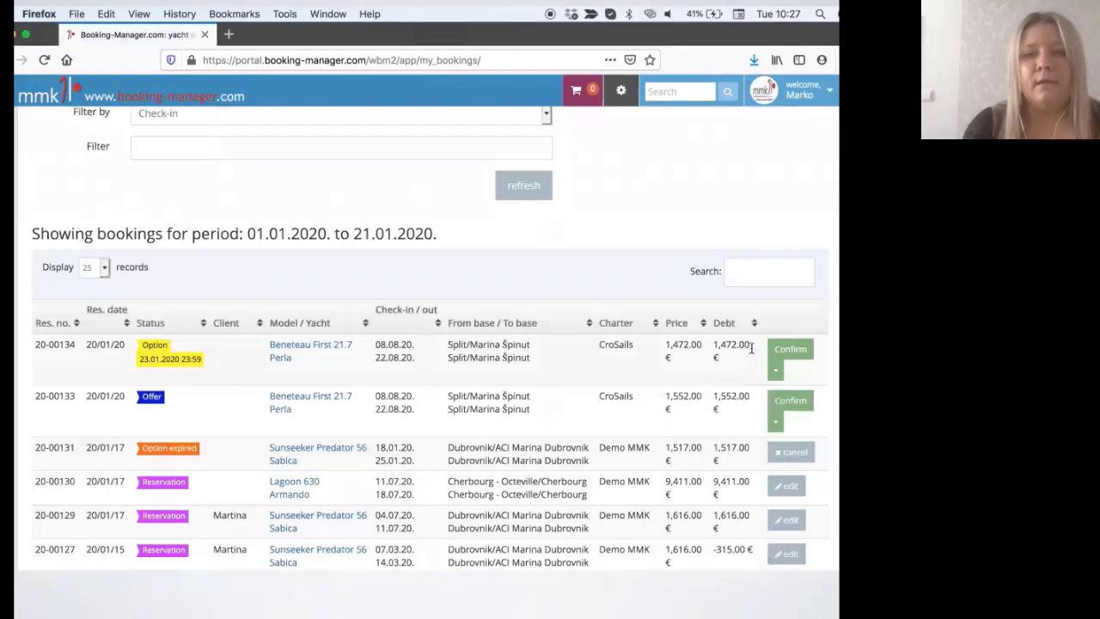
scroll(504, 348, "down", 2)
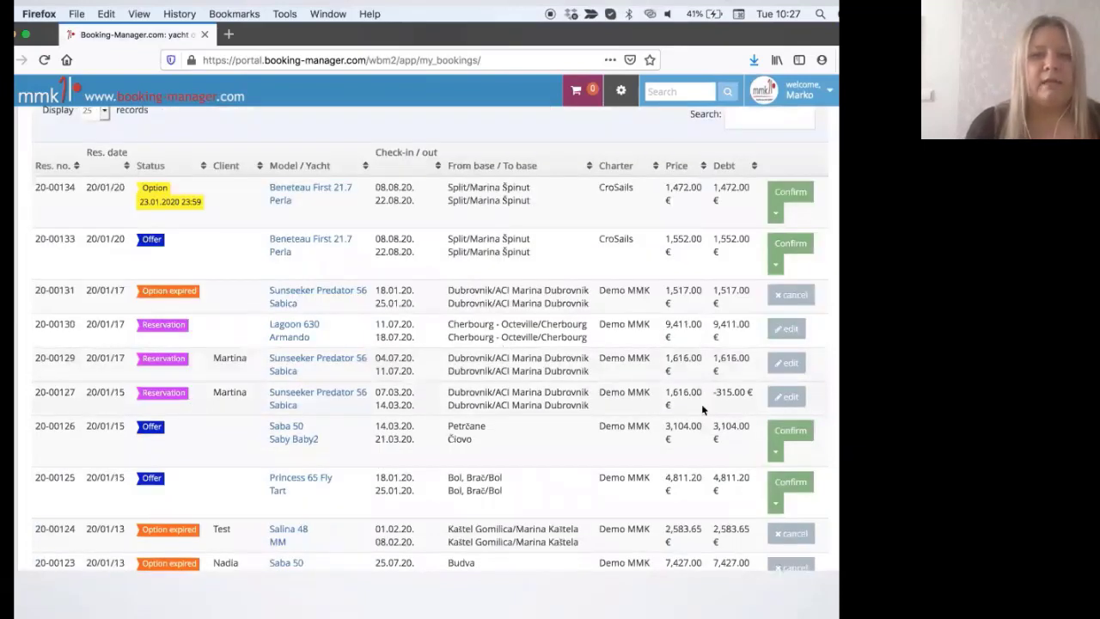
left_click(778, 404)
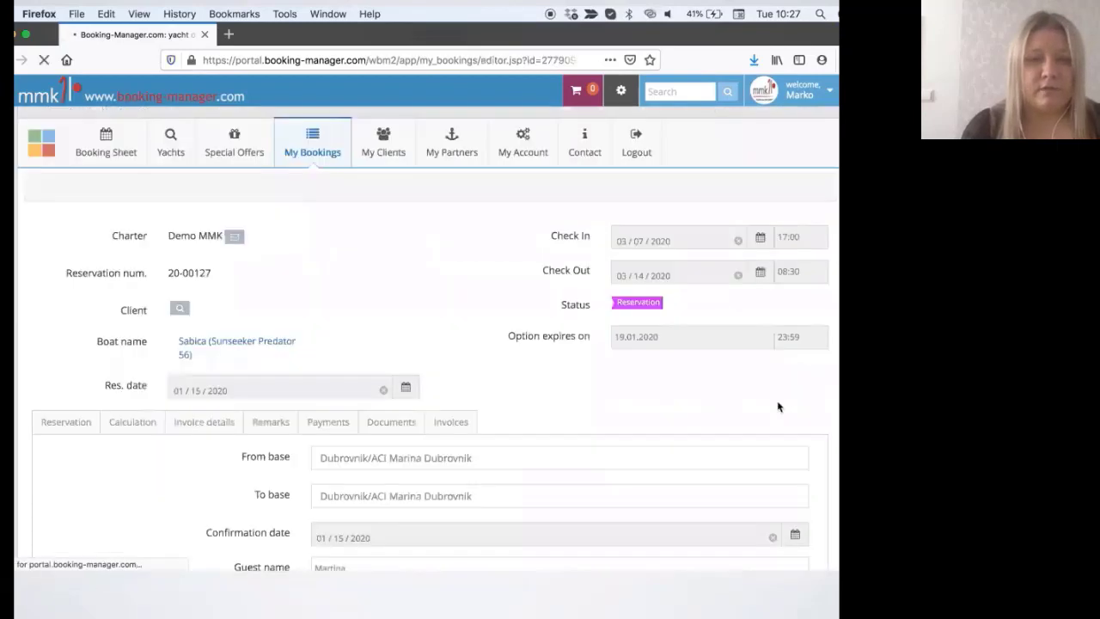
Step: Review booking 20-00127's price calculation and browse addable items, leaving taxi as the extra
scroll(603, 437, "down", 2)
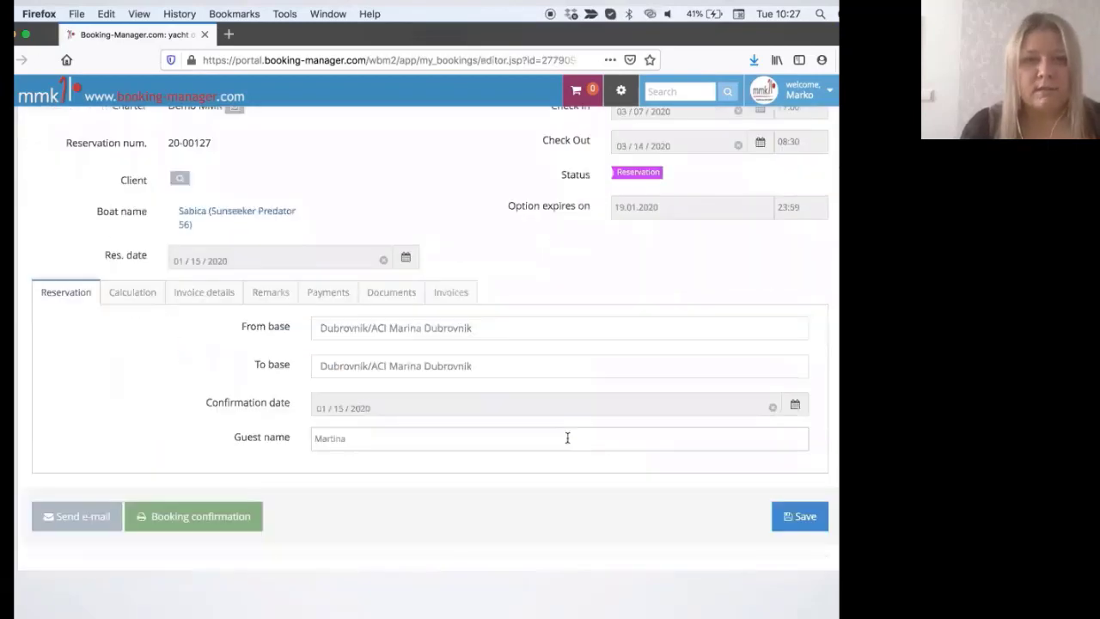
left_click(133, 293)
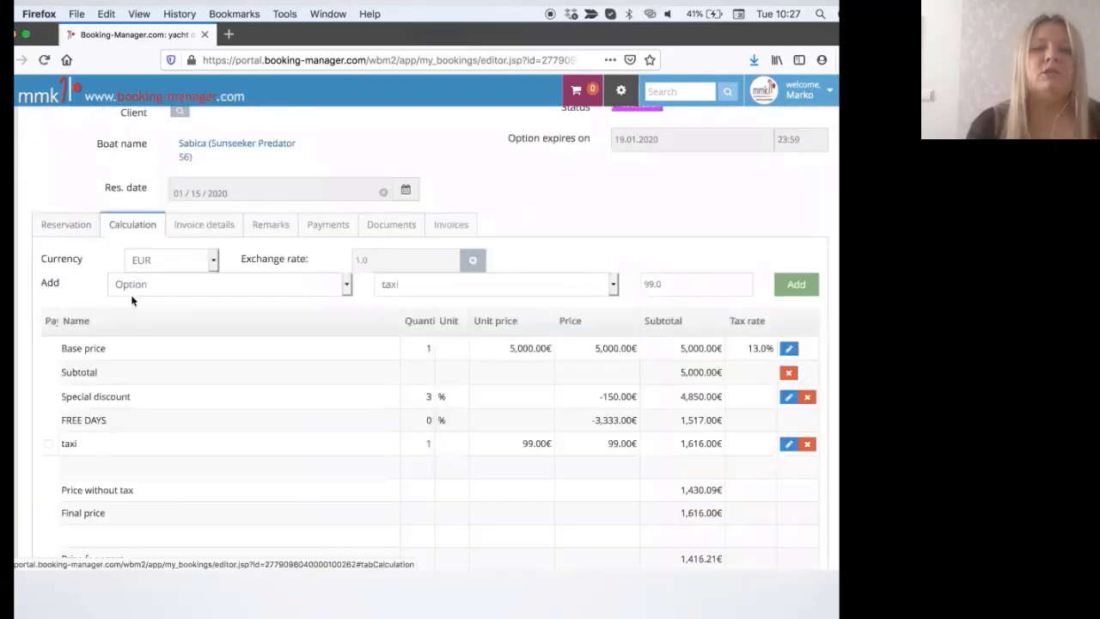
scroll(112, 344, "down", 1)
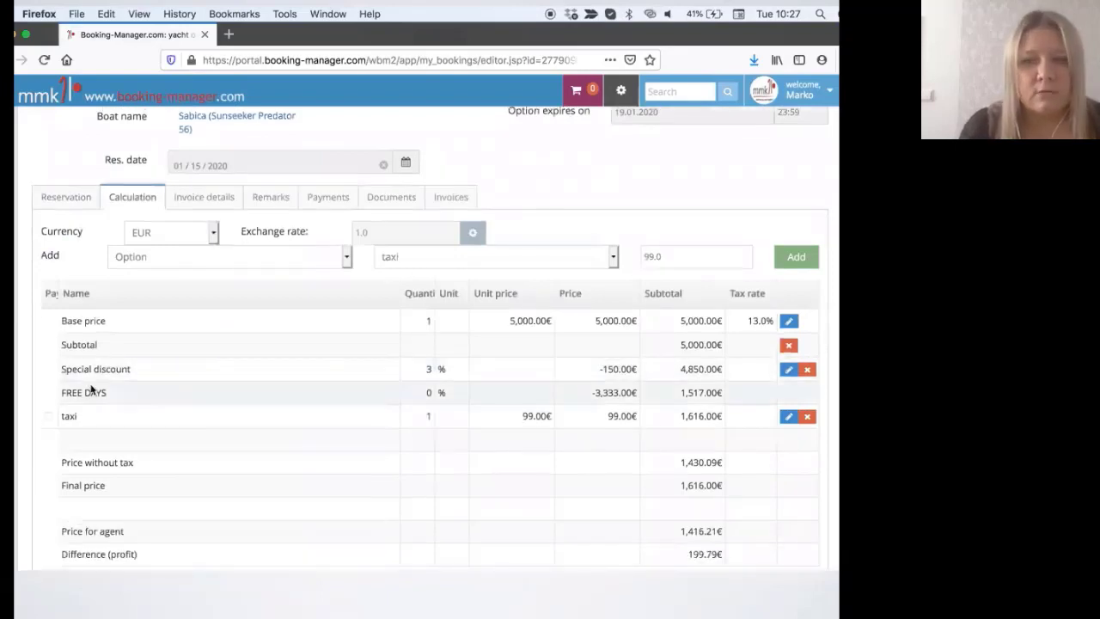
left_click(218, 263)
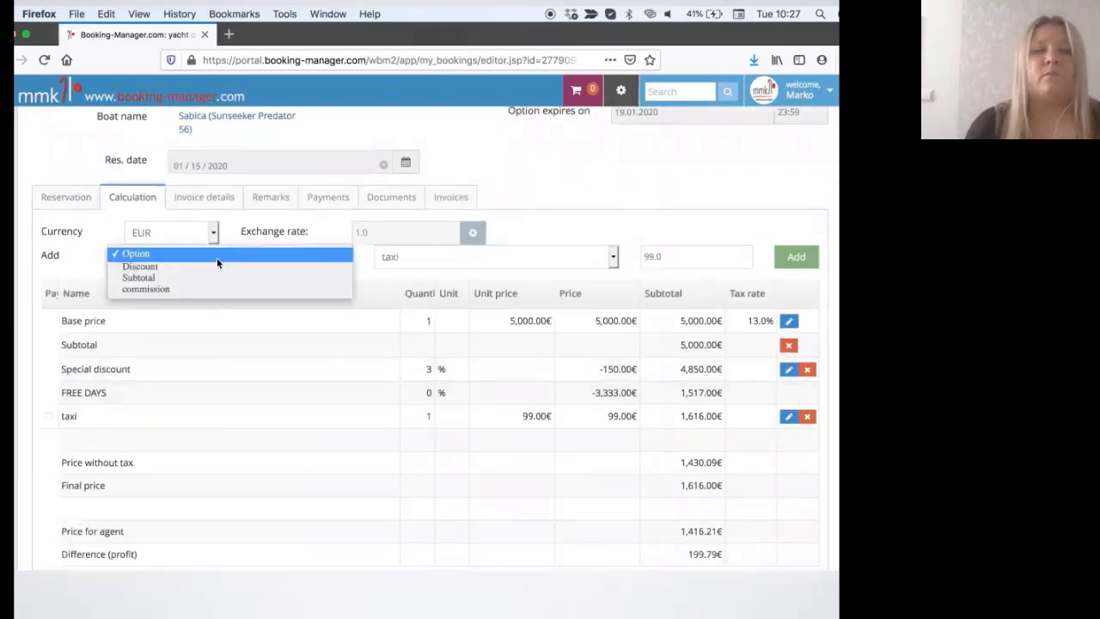
left_click(393, 261)
left_click(393, 258)
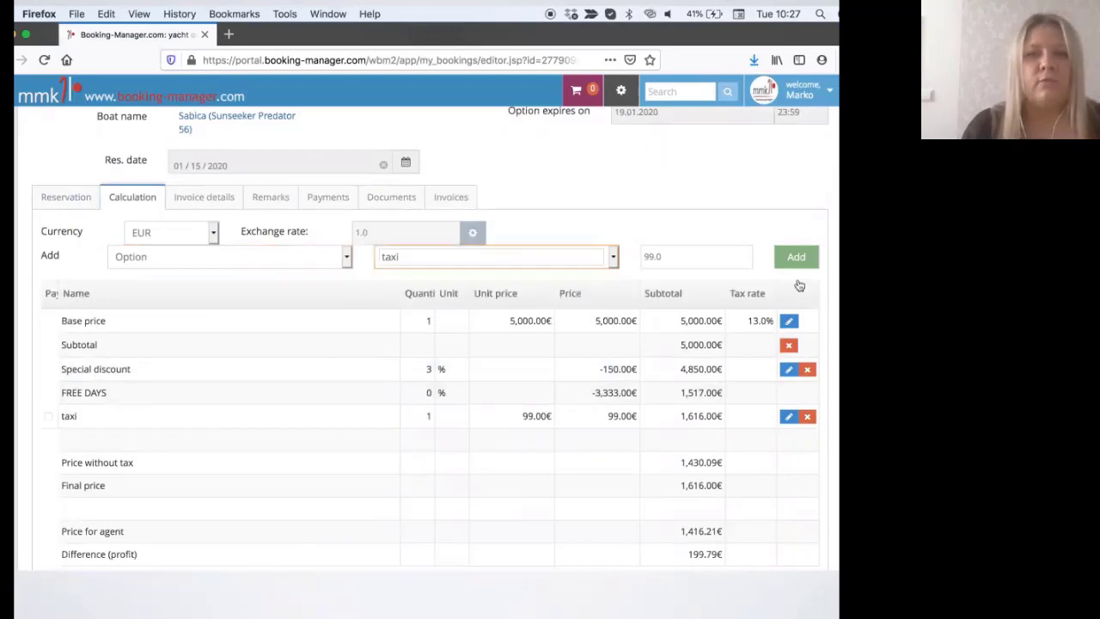
Step: Check the invoice details (Bank Transfer, 40% due 7 days after confirmation) and remarks
scroll(761, 248, "down", 4)
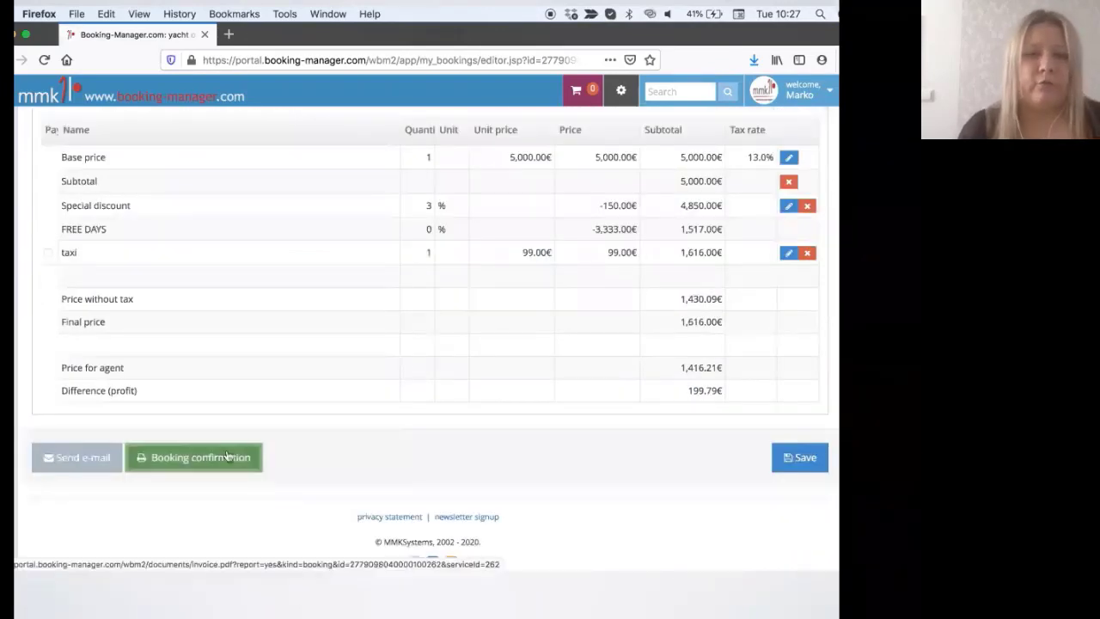
scroll(228, 456, "up", 10)
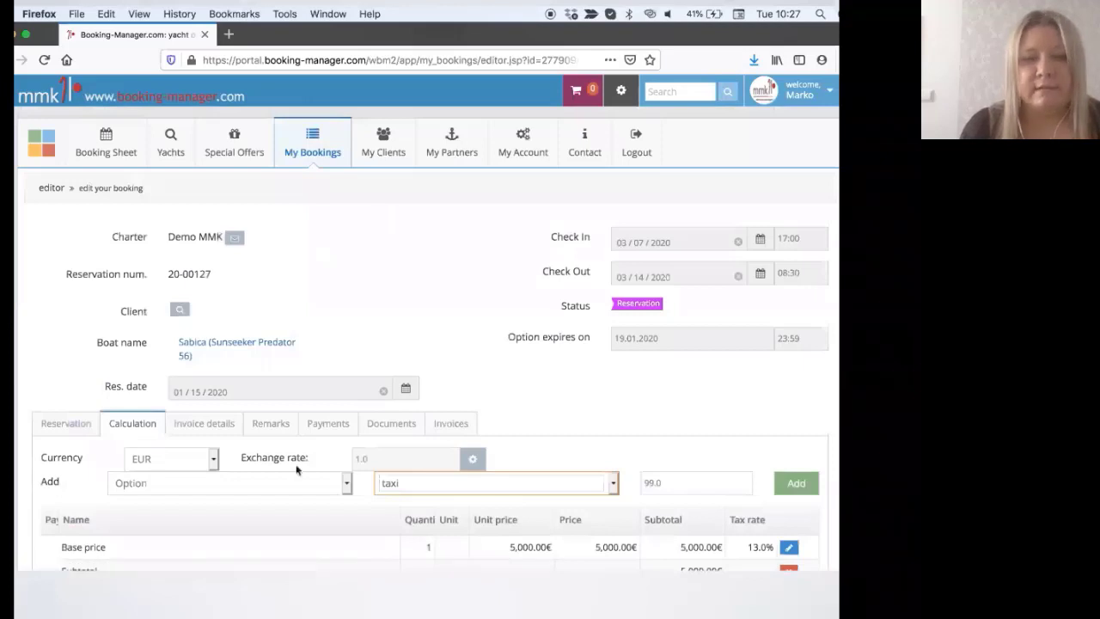
left_click(225, 427)
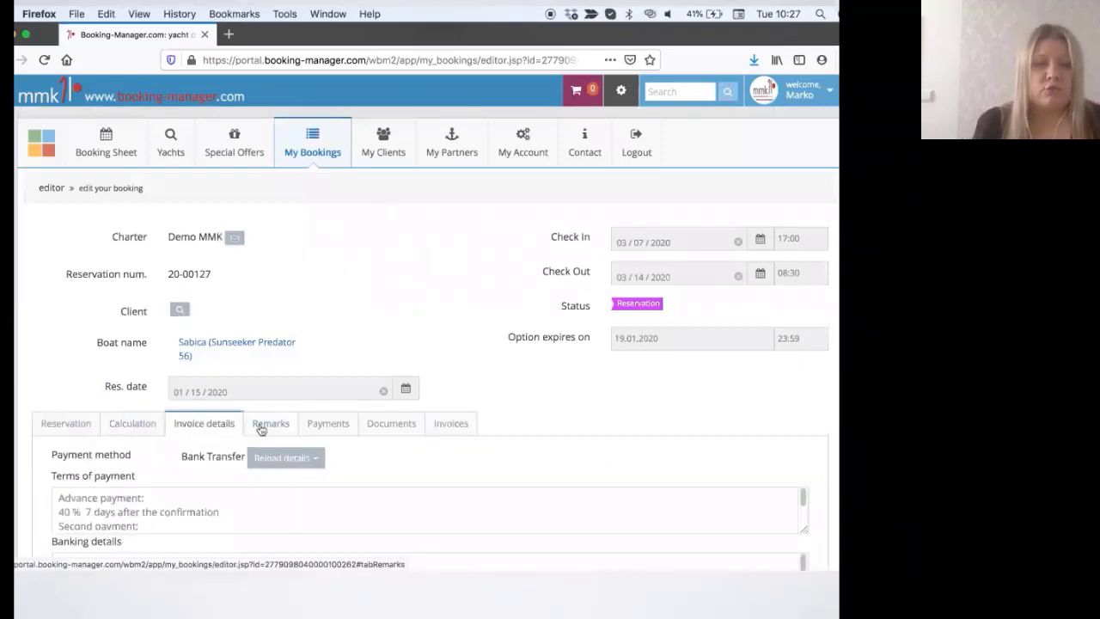
left_click(265, 424)
Step: Open booking 20-00127's payments and add a new Bank Transfer payment row dated 21.01.2020
left_click(335, 420)
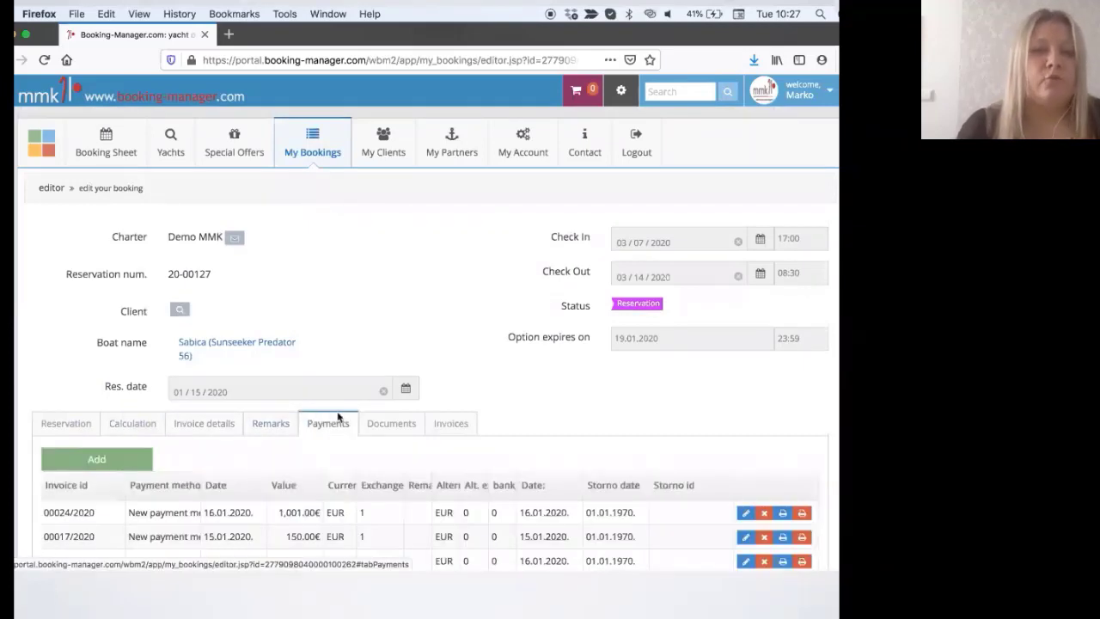
scroll(338, 417, "down", 4)
scroll(340, 417, "down", 1)
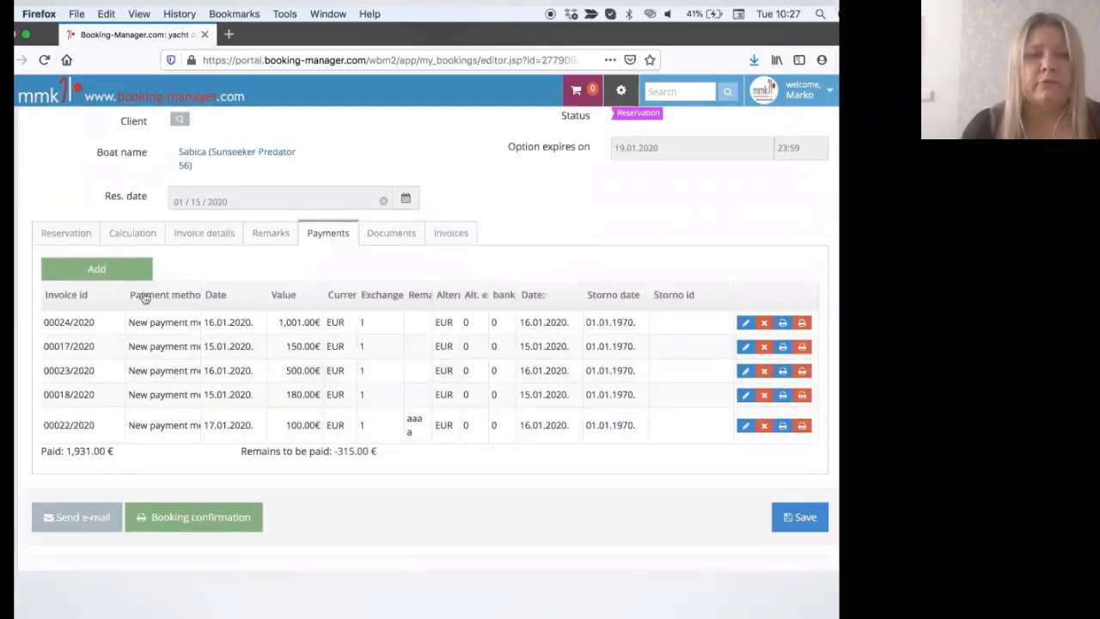
left_click(120, 273)
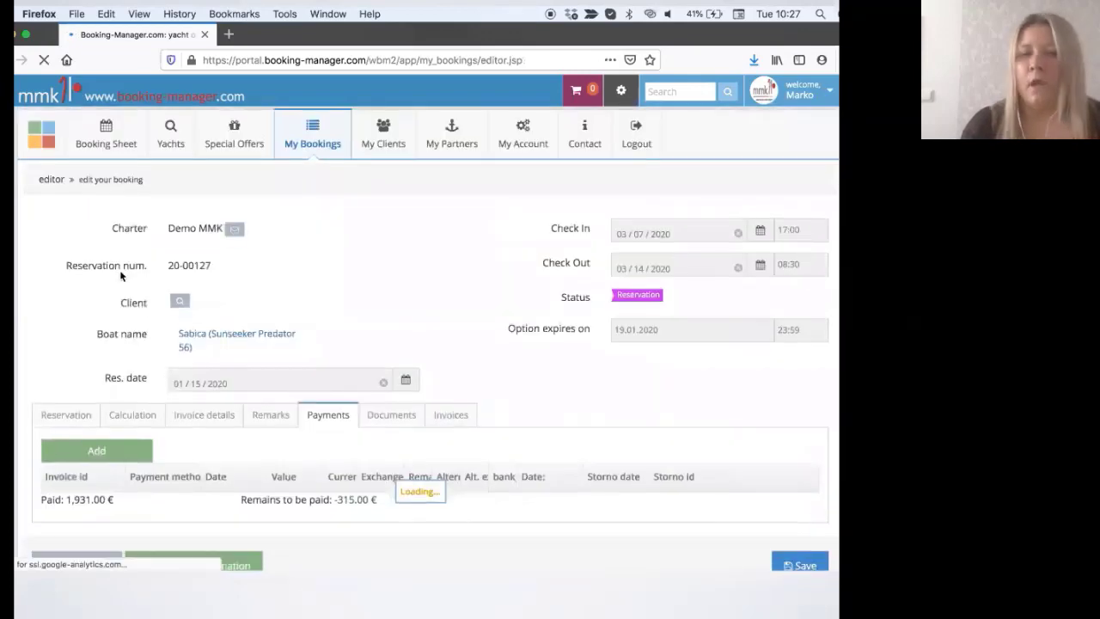
scroll(120, 276, "down", 2)
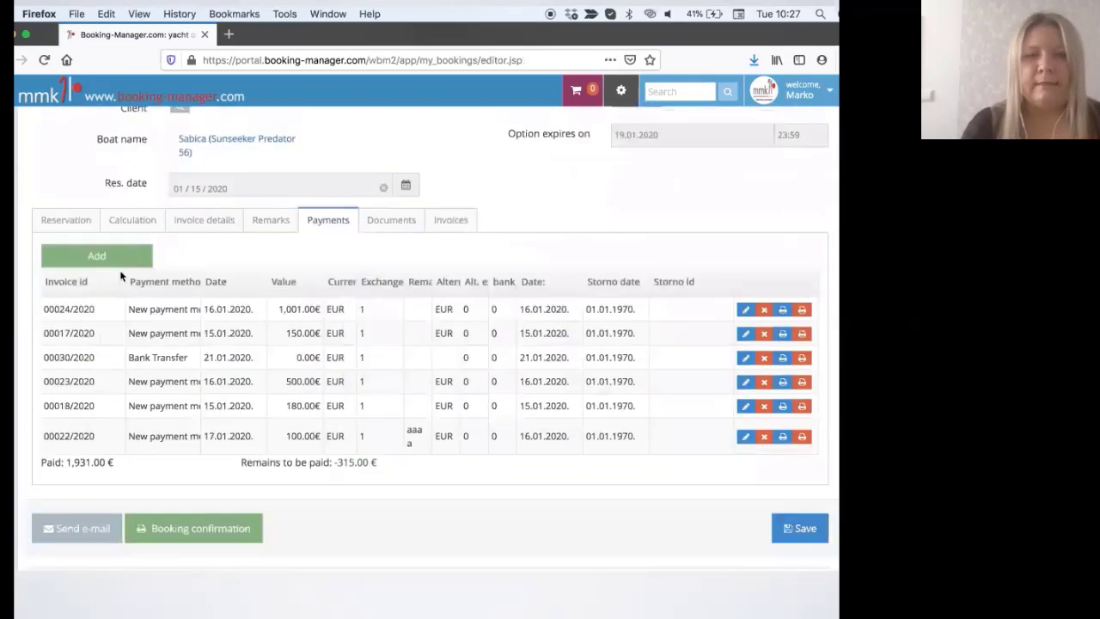
scroll(120, 275, "down", 1)
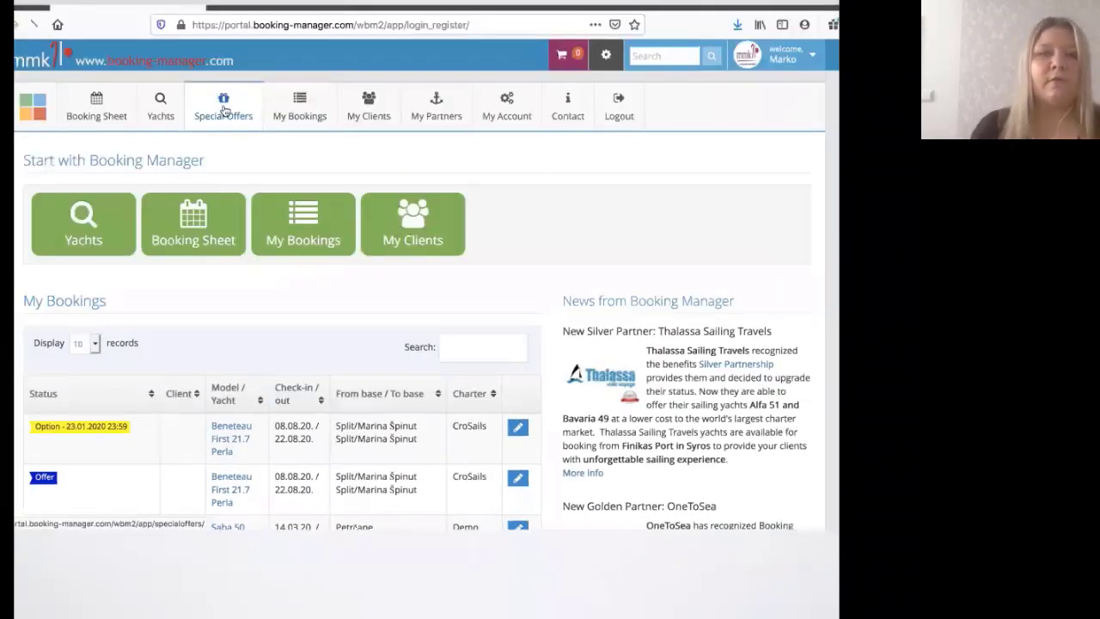
Step: On the Special Offers page, set the country to Greece with any sailing area
left_click(223, 109)
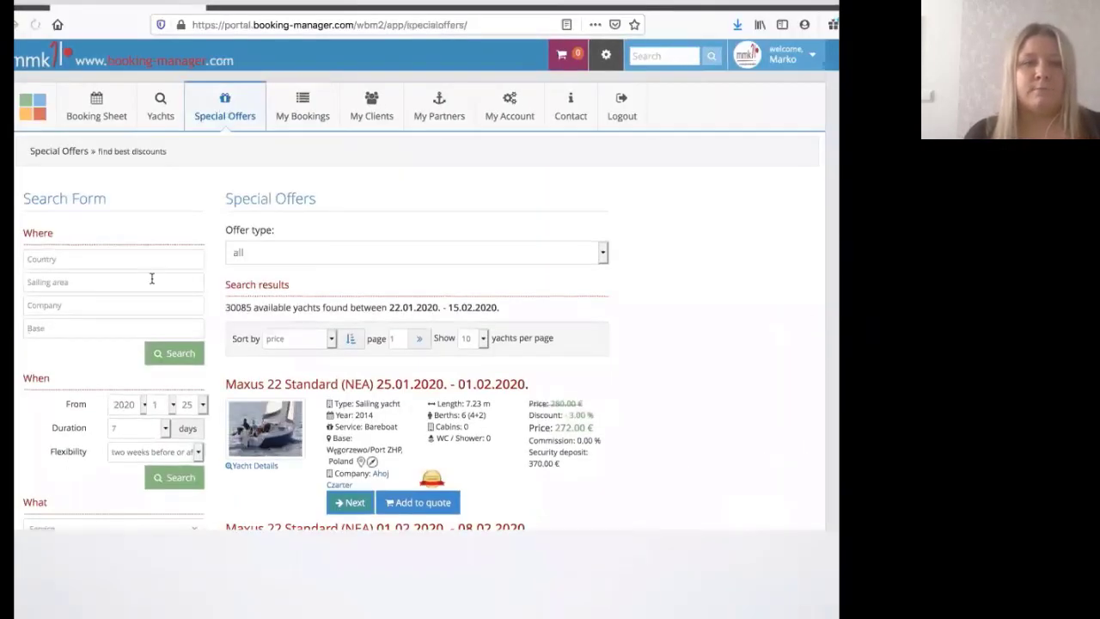
scroll(151, 278, "down", 1)
left_click(129, 230)
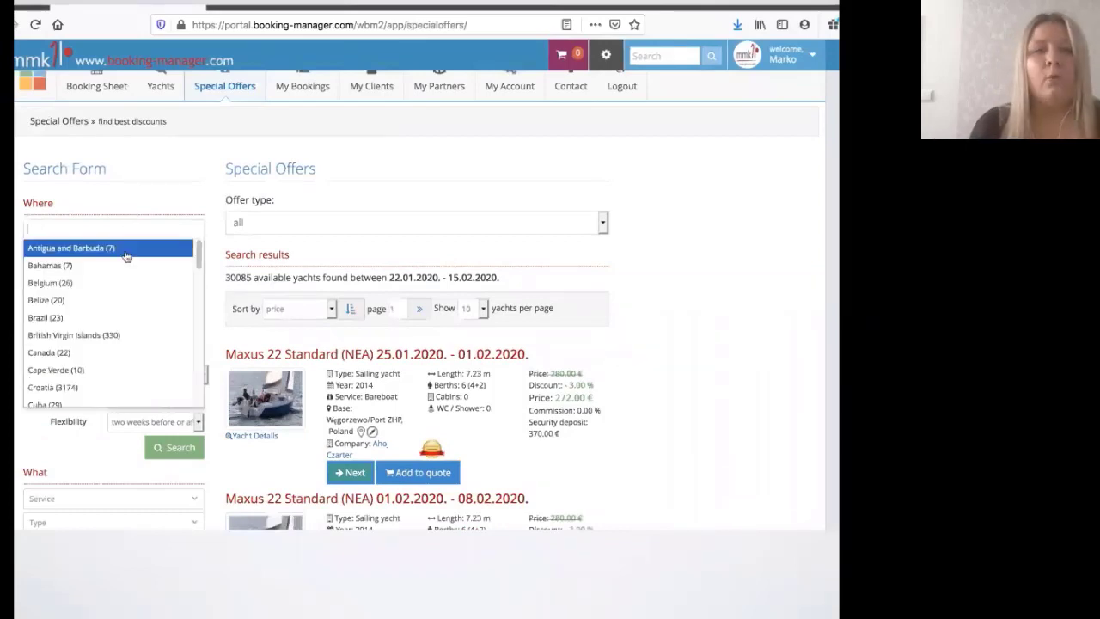
scroll(125, 273, "up", 1)
scroll(125, 273, "down", 3)
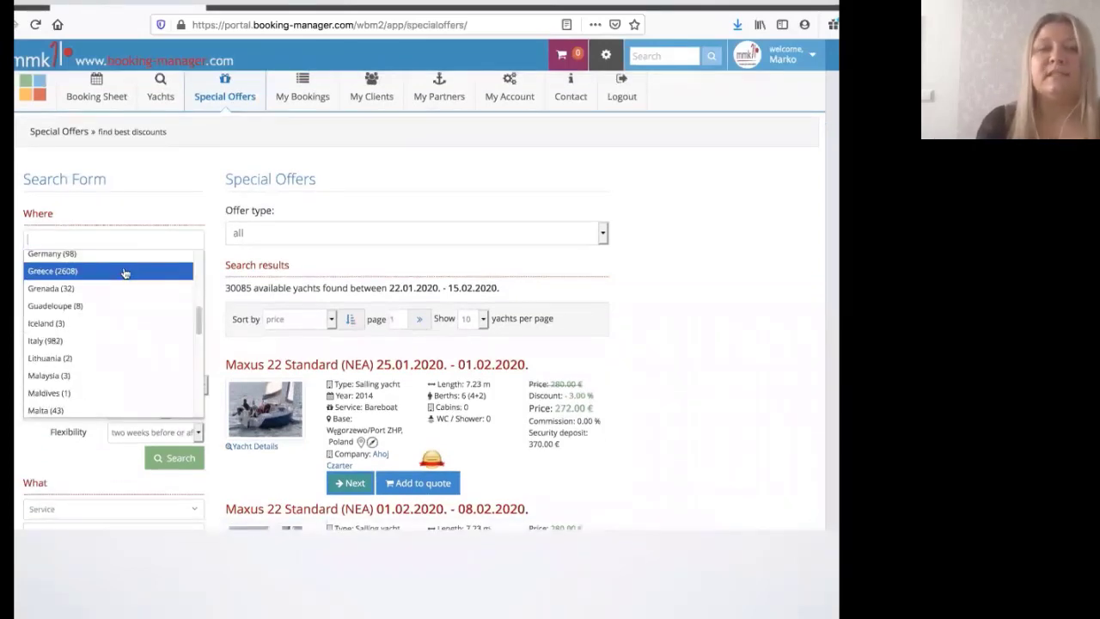
left_click(121, 273)
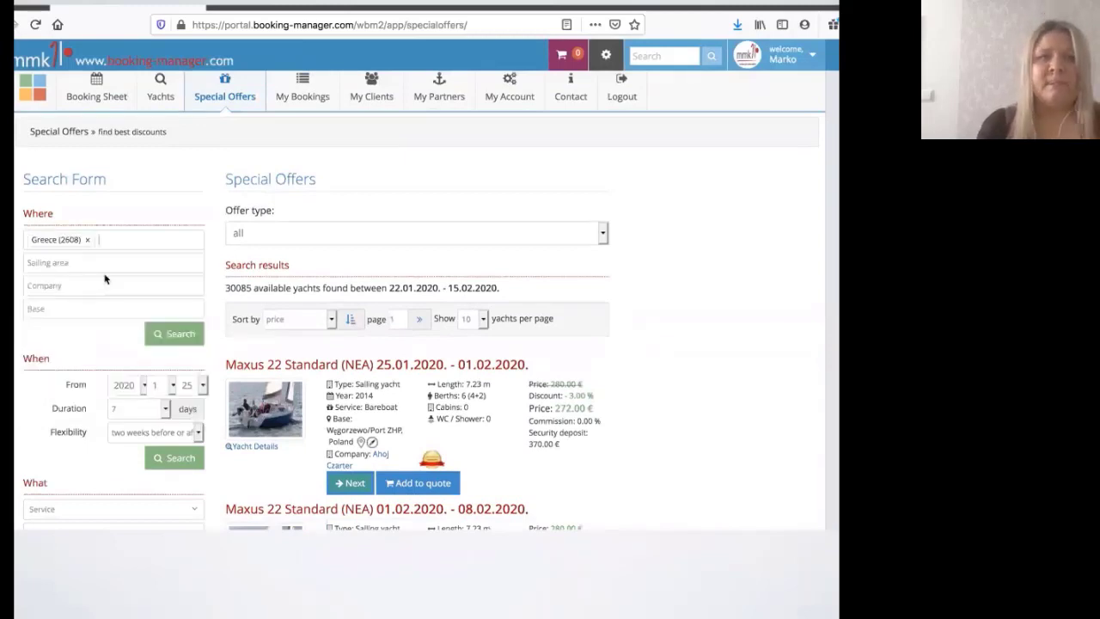
left_click(78, 265)
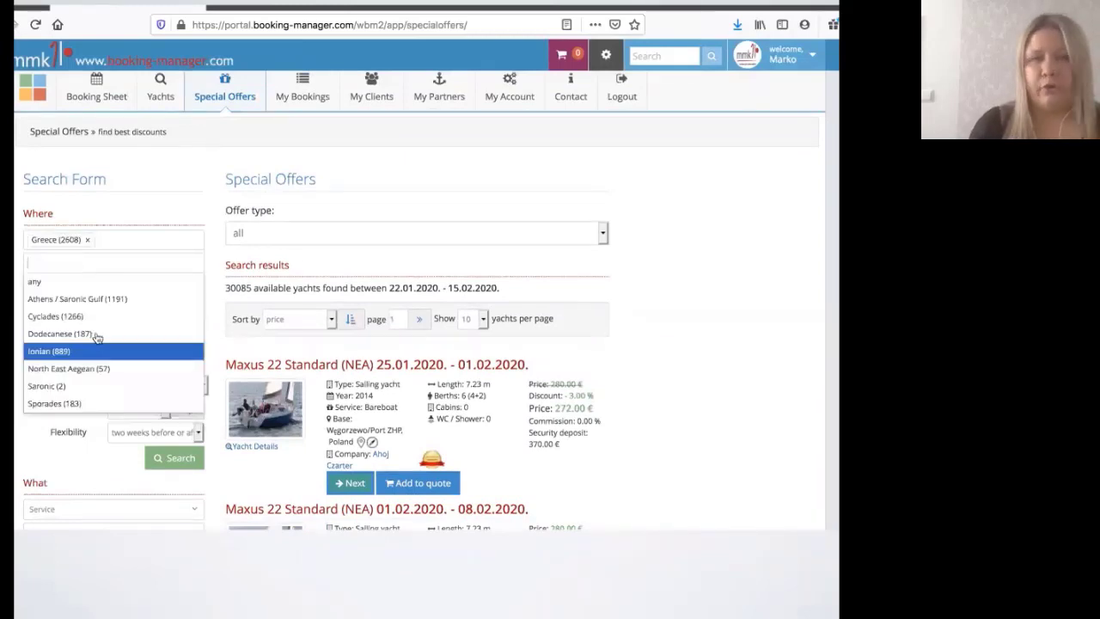
left_click(44, 282)
Step: Set start month to 7 and offer type to Short term offers, then search
scroll(44, 286, "down", 3)
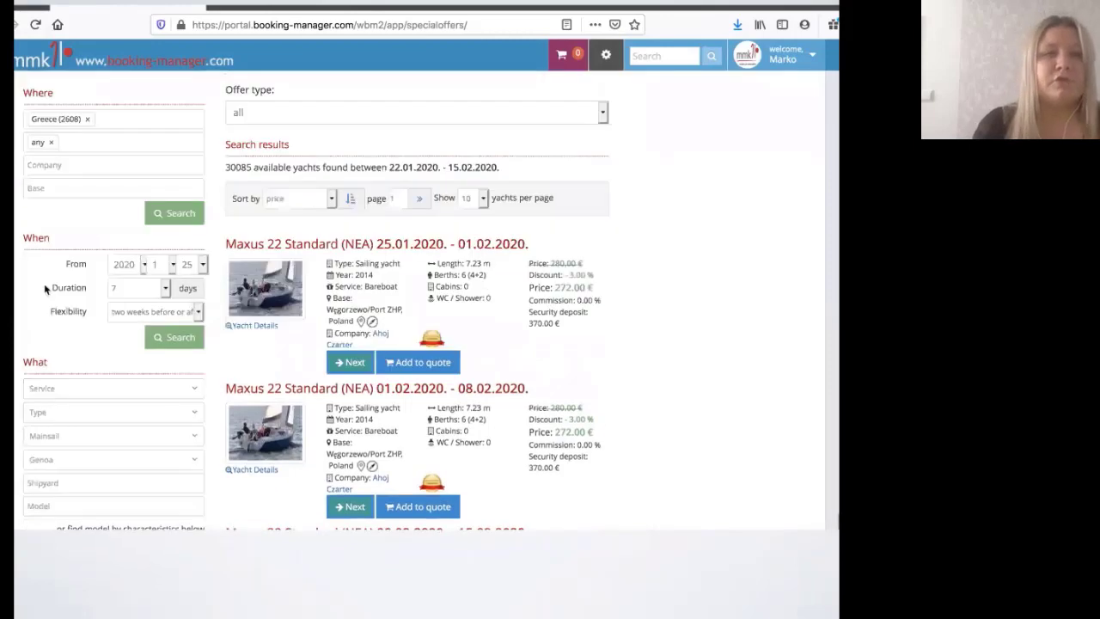
left_click(154, 264)
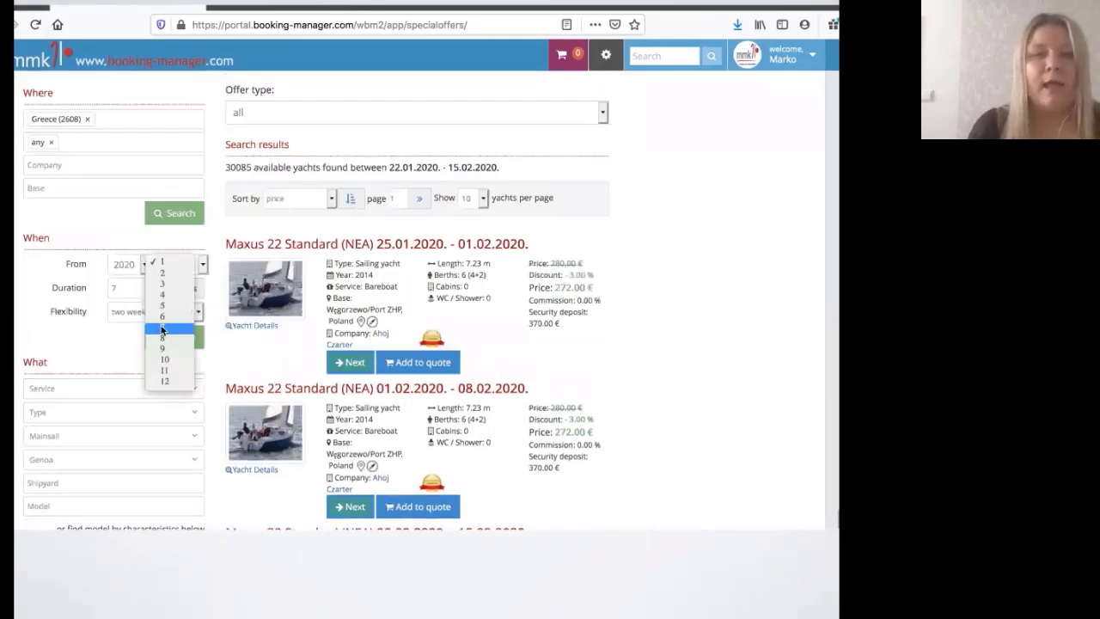
left_click(162, 330)
scroll(161, 331, "down", 6)
scroll(162, 331, "down", 1)
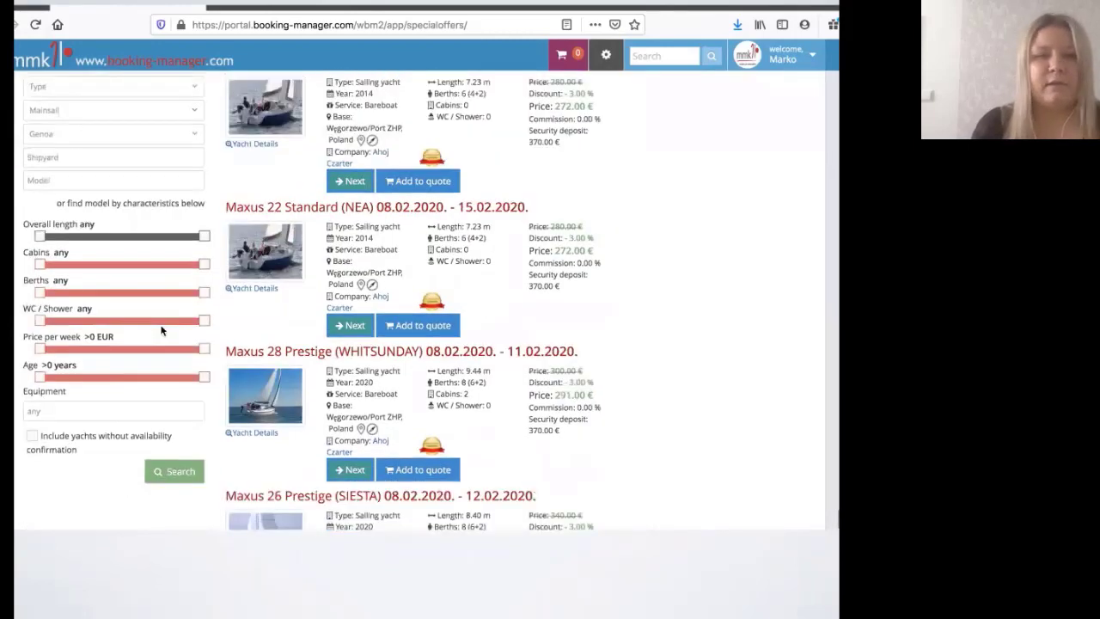
scroll(161, 330, "up", 10)
left_click(277, 260)
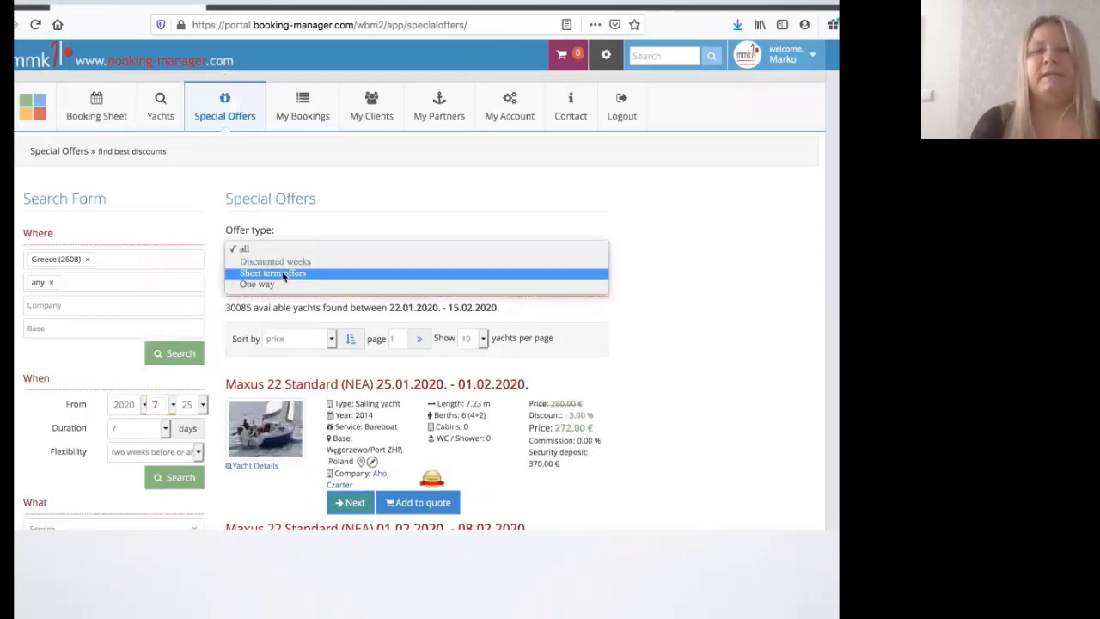
left_click(284, 273)
left_click(180, 354)
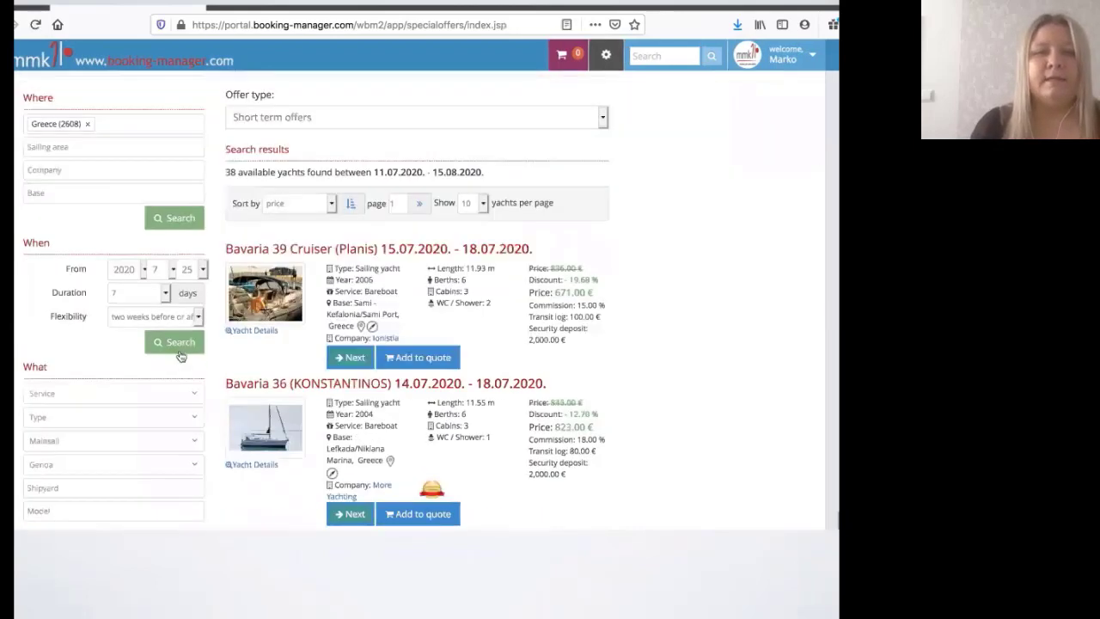
Step: Add the Bavaria 36 (KONSTANTINOS) and Bavaria 39 Cruiser (Planis) offers to the quote
scroll(180, 356, "down", 2)
scroll(181, 357, "down", 1)
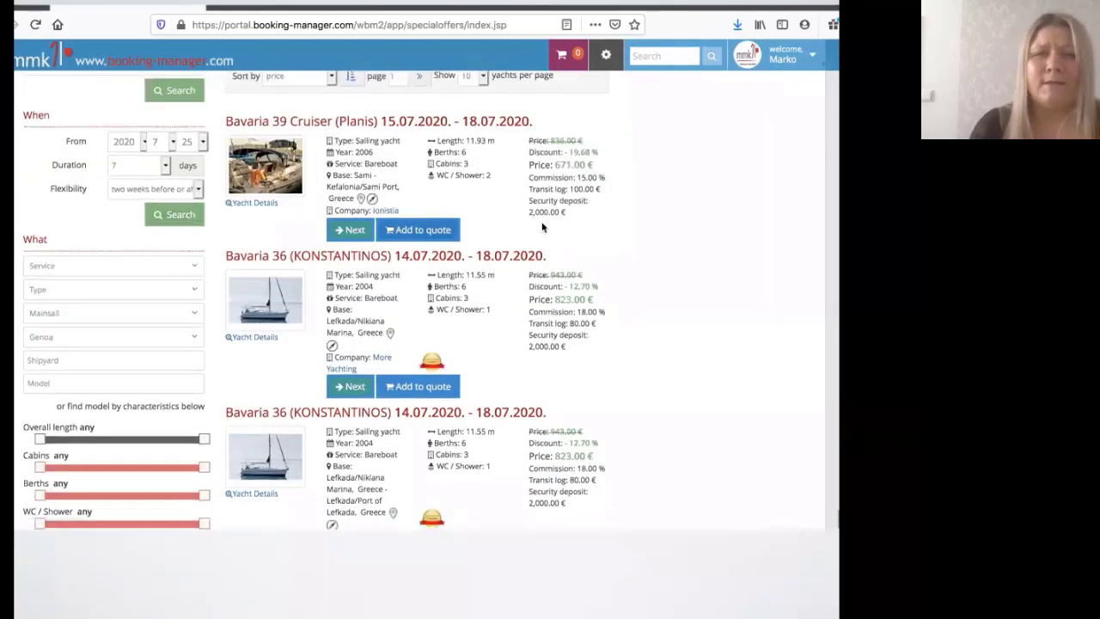
left_click(435, 387)
left_click(441, 232)
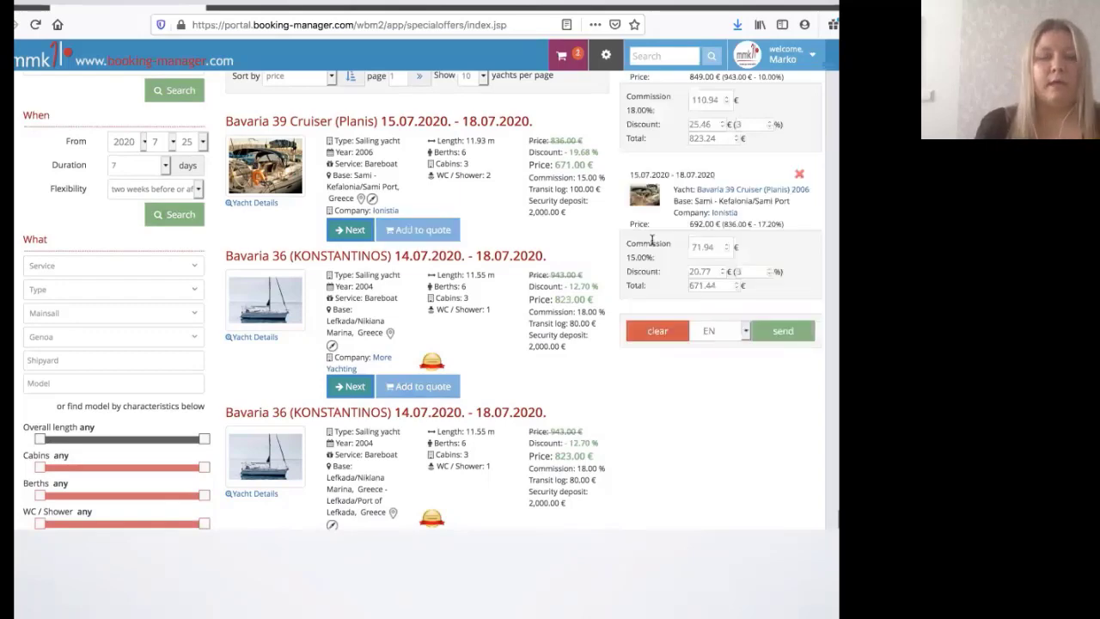
Step: Open the Bavaria 39 Cruiser offer's details
scroll(651, 241, "up", 3)
scroll(409, 245, "down", 3)
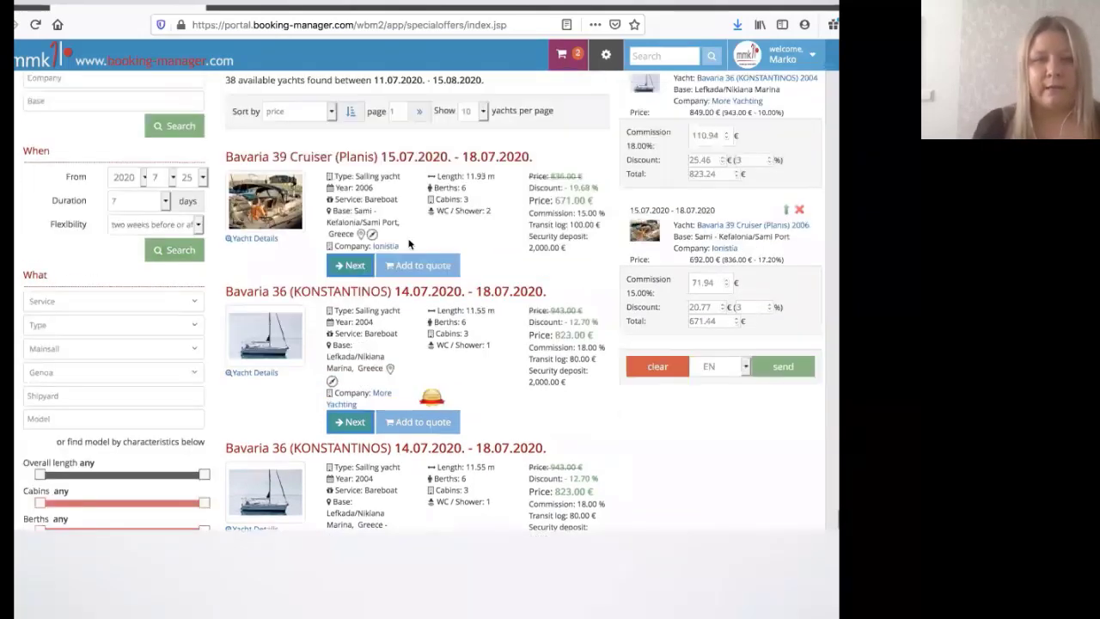
left_click(352, 268)
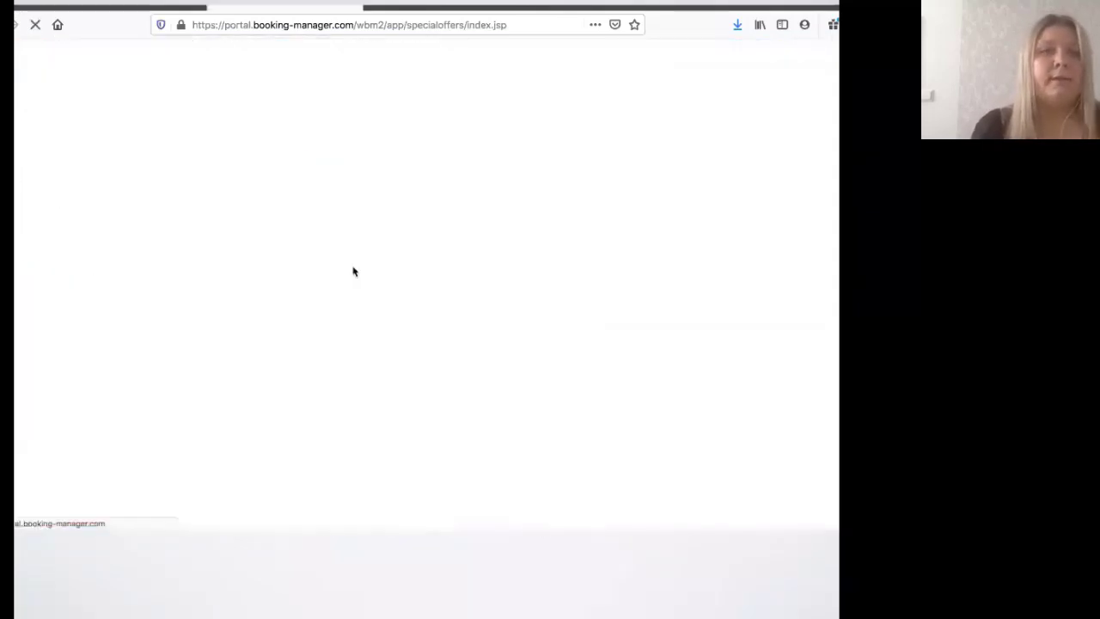
Step: Scroll through the Bavaria 39 Cruiser offer's booking details, price and optional extras
scroll(352, 271, "down", 3)
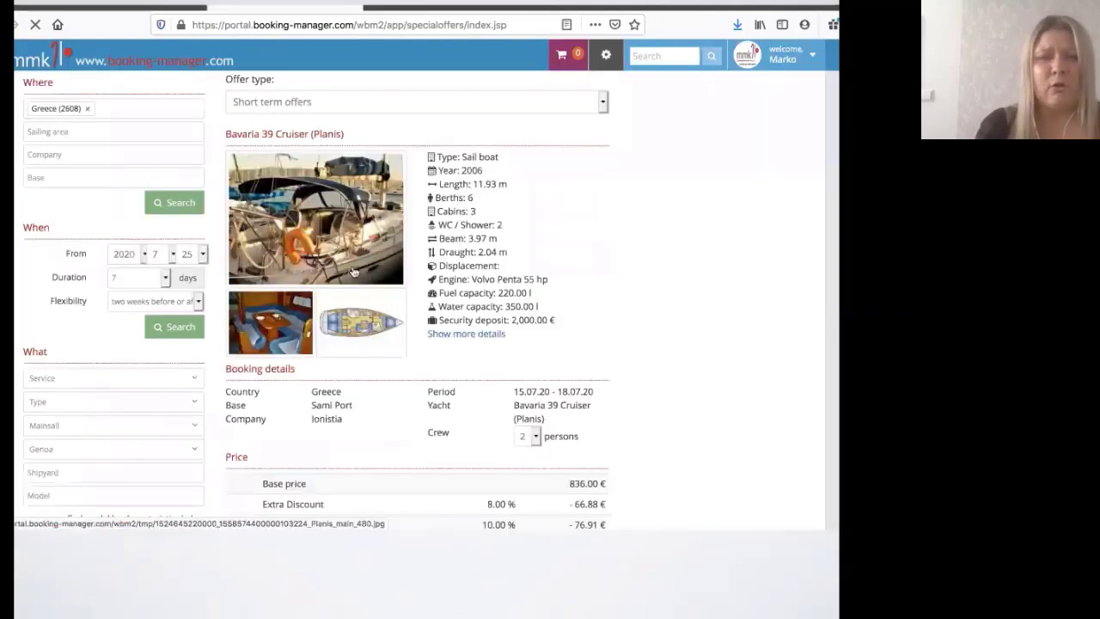
scroll(352, 272, "down", 6)
scroll(352, 271, "down", 2)
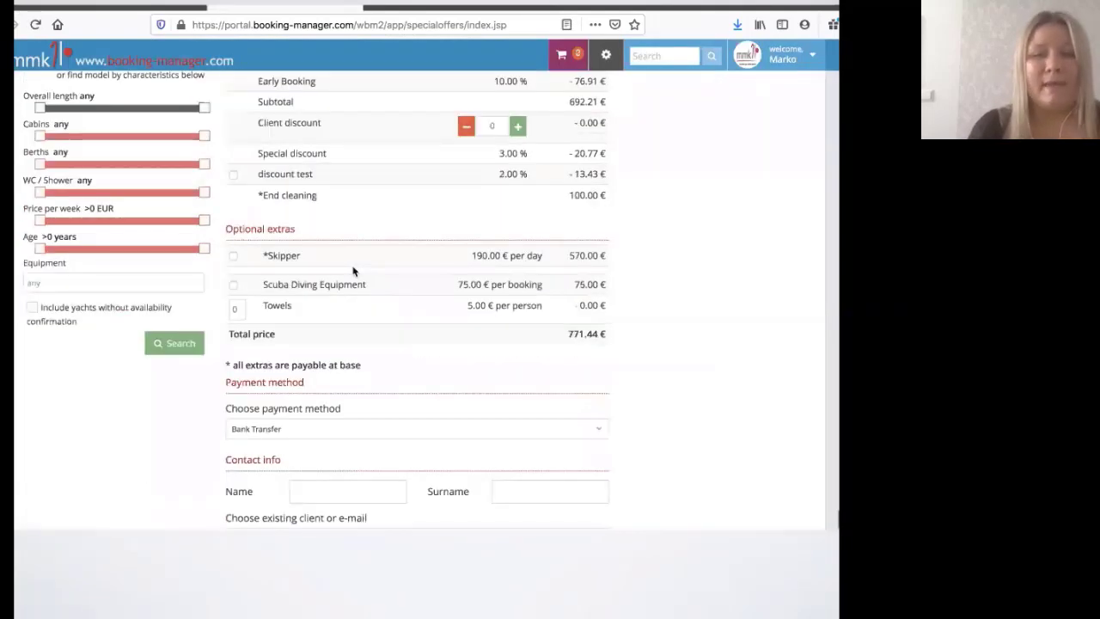
scroll(352, 271, "down", 4)
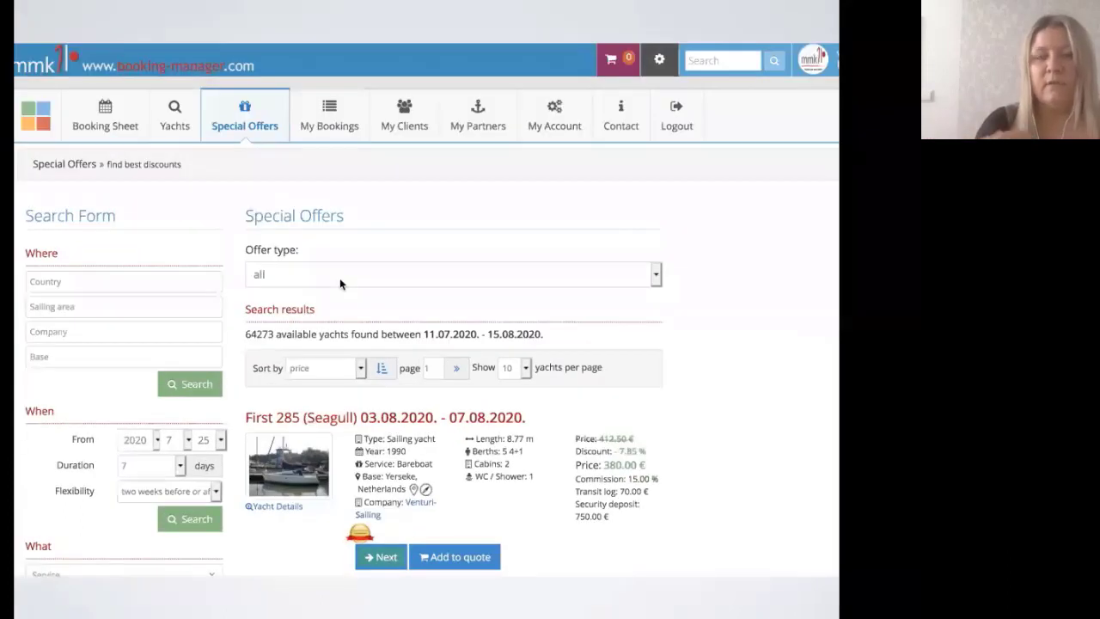
Step: Switch the offer type to One way, showing 9247 yachts led by Rasker Sloop 7.1 (Popay)
left_click(339, 278)
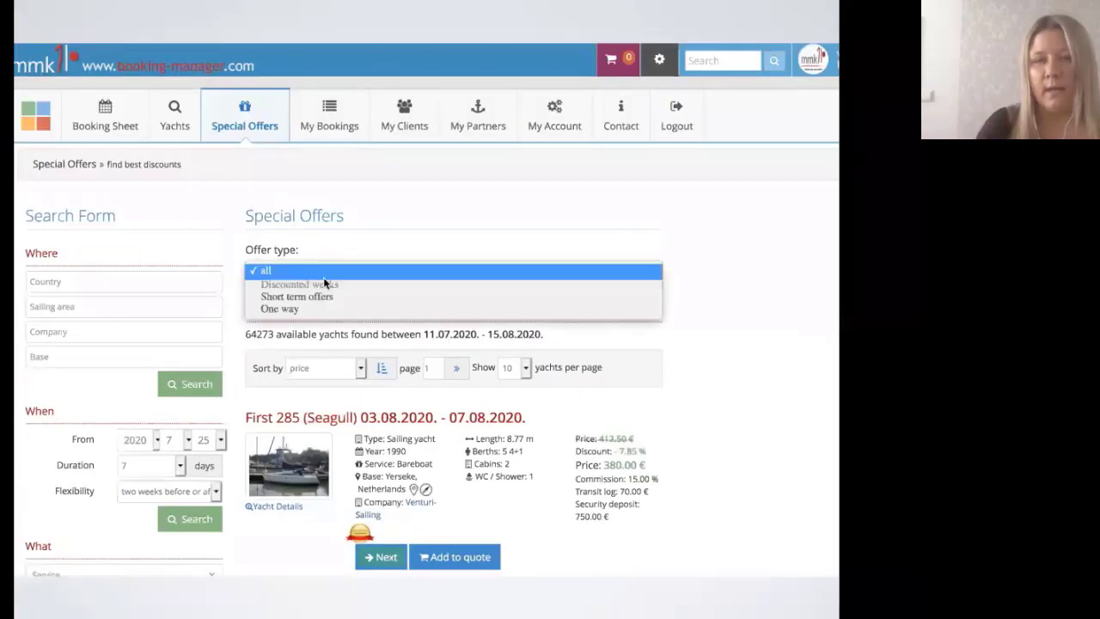
left_click(293, 308)
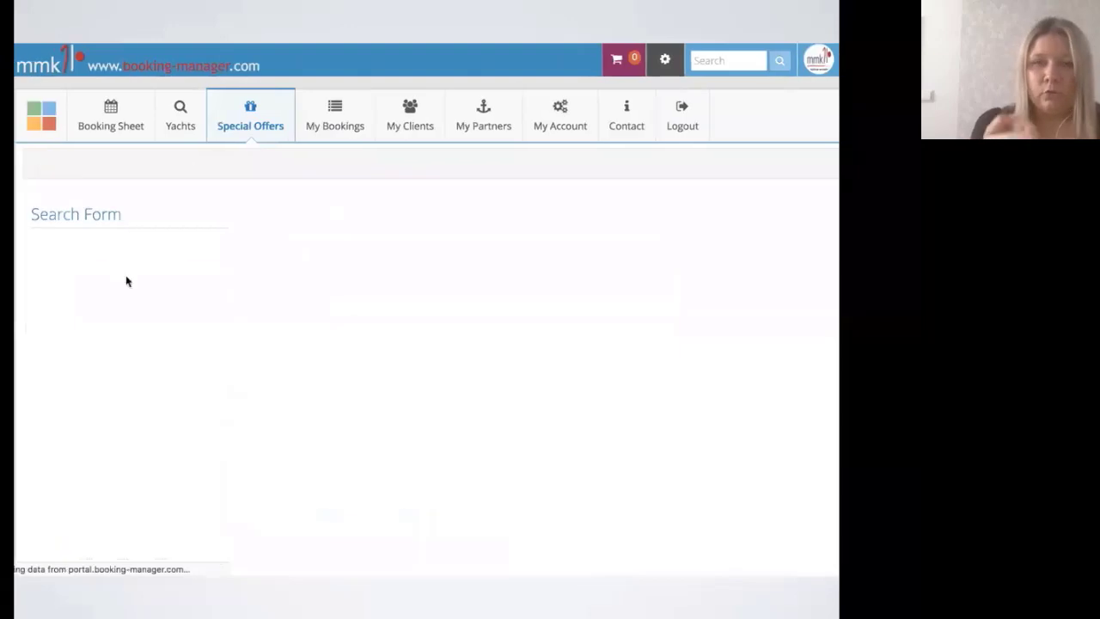
scroll(125, 277, "down", 2)
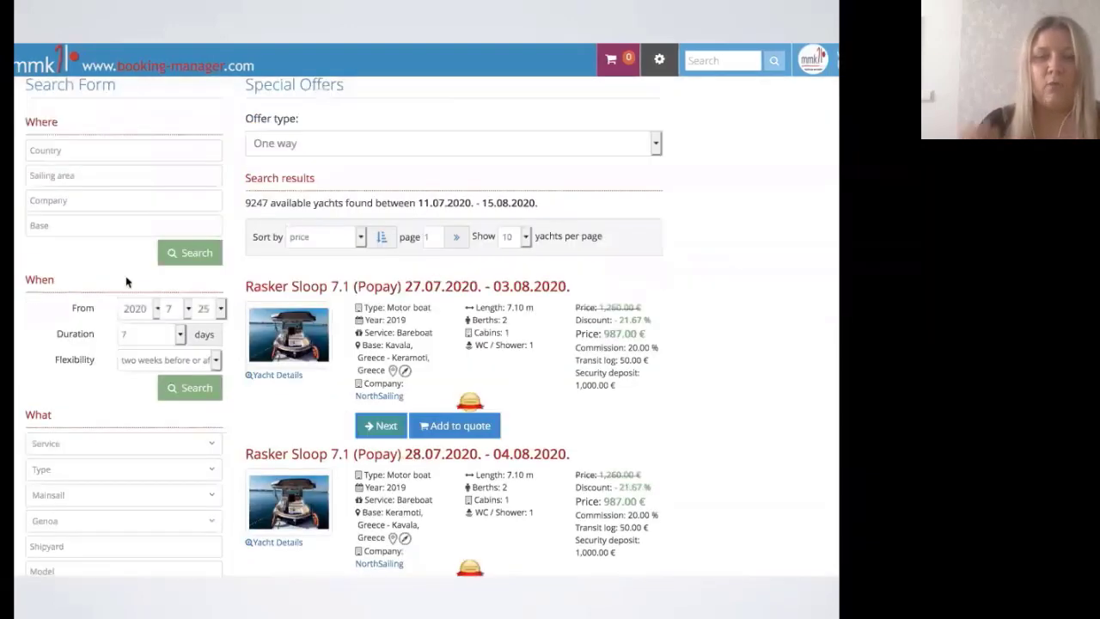
scroll(128, 280, "up", 1)
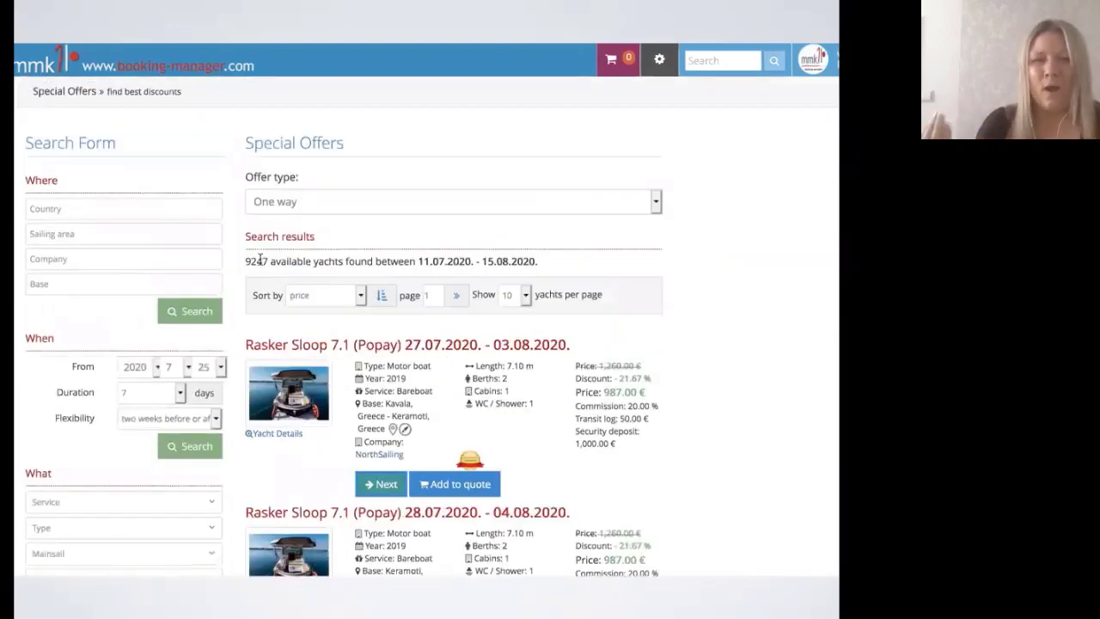
Step: Search one-way offers in Croatia and Italy and browse the 1103 resulting yachts
left_click(87, 207)
type("cro")
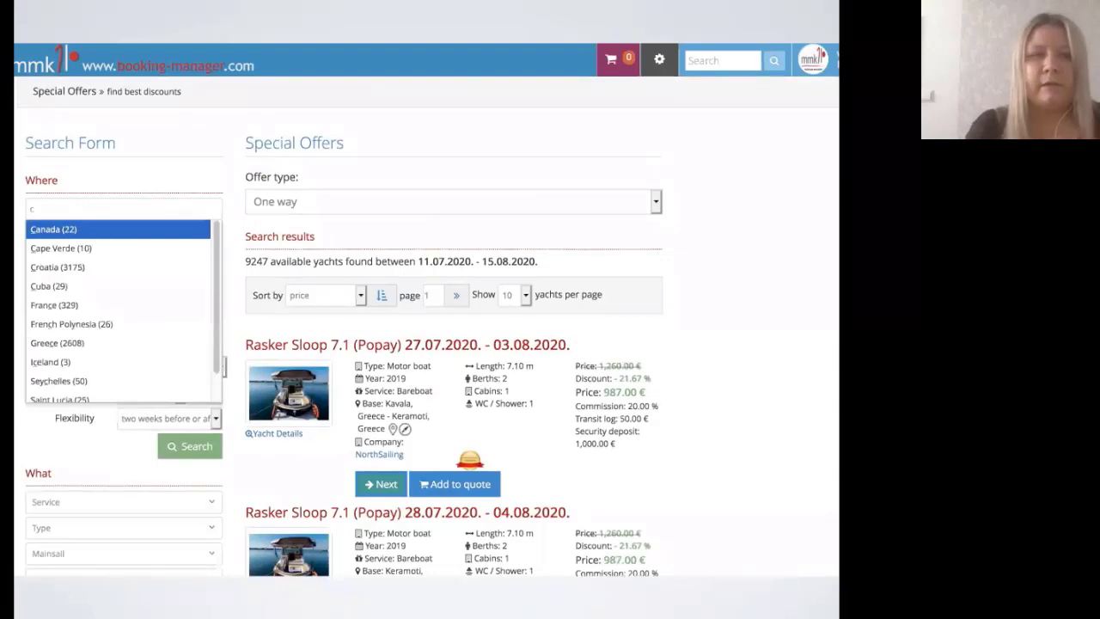
key("Return")
type("ita")
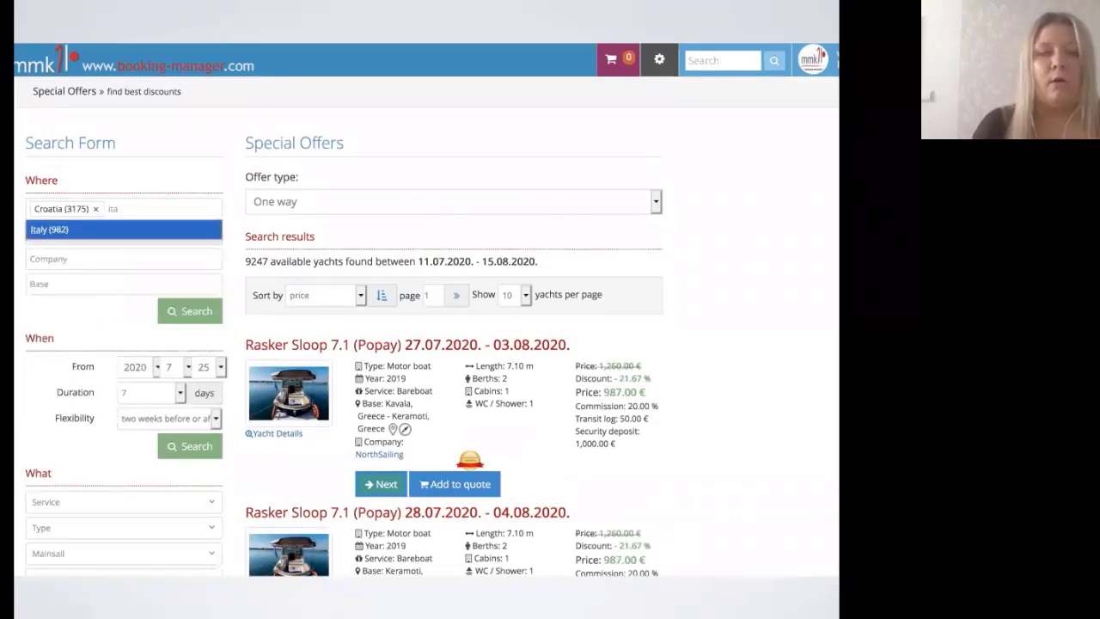
key("Return")
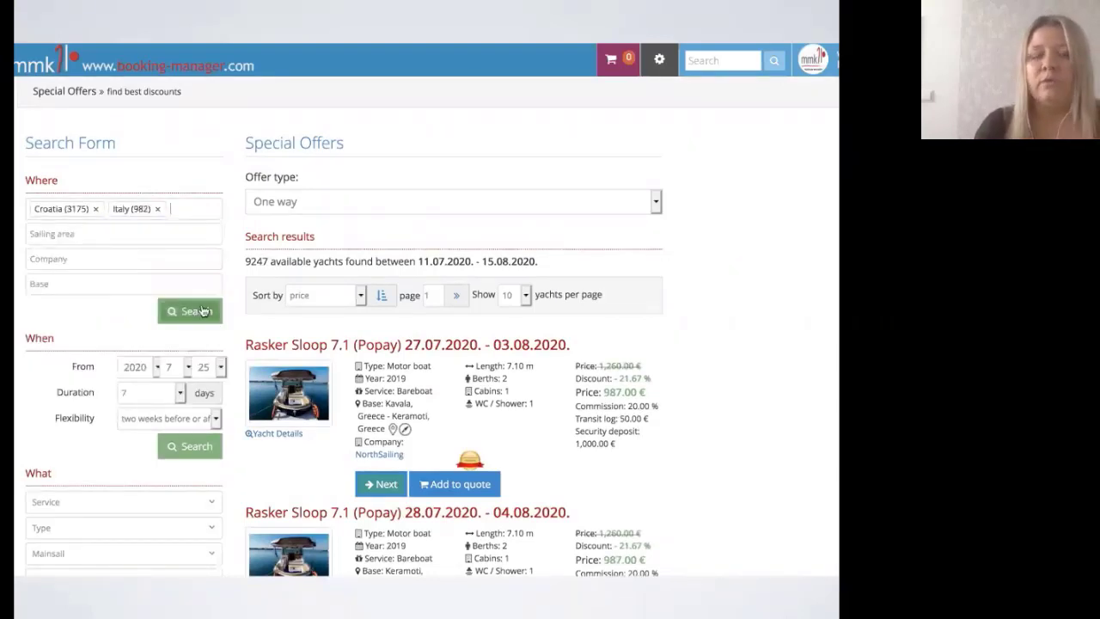
left_click(204, 311)
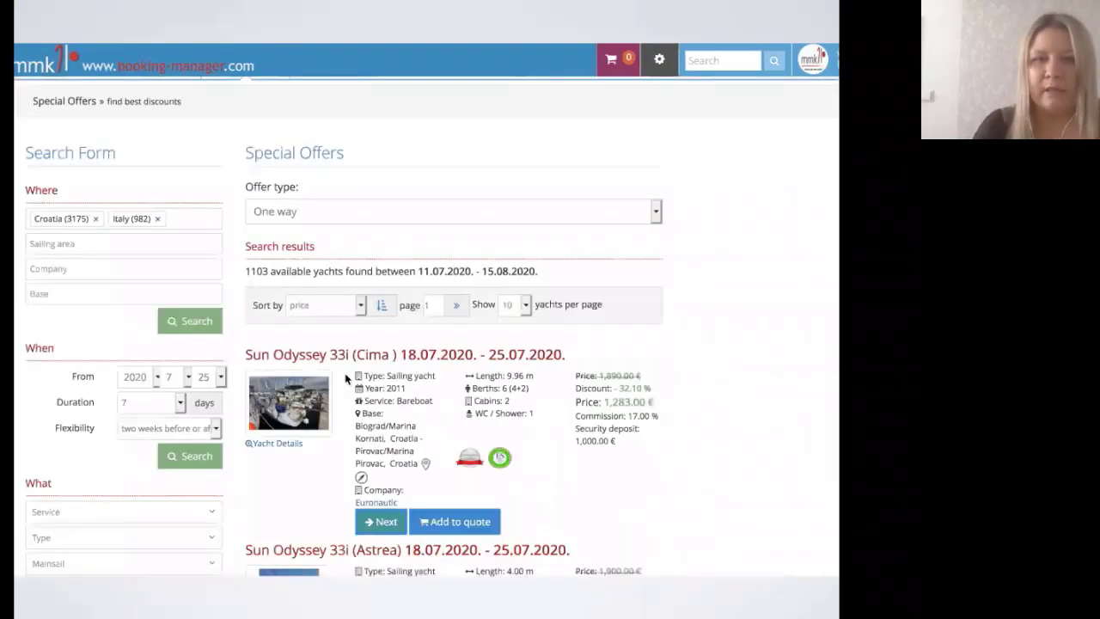
scroll(346, 378, "down", 2)
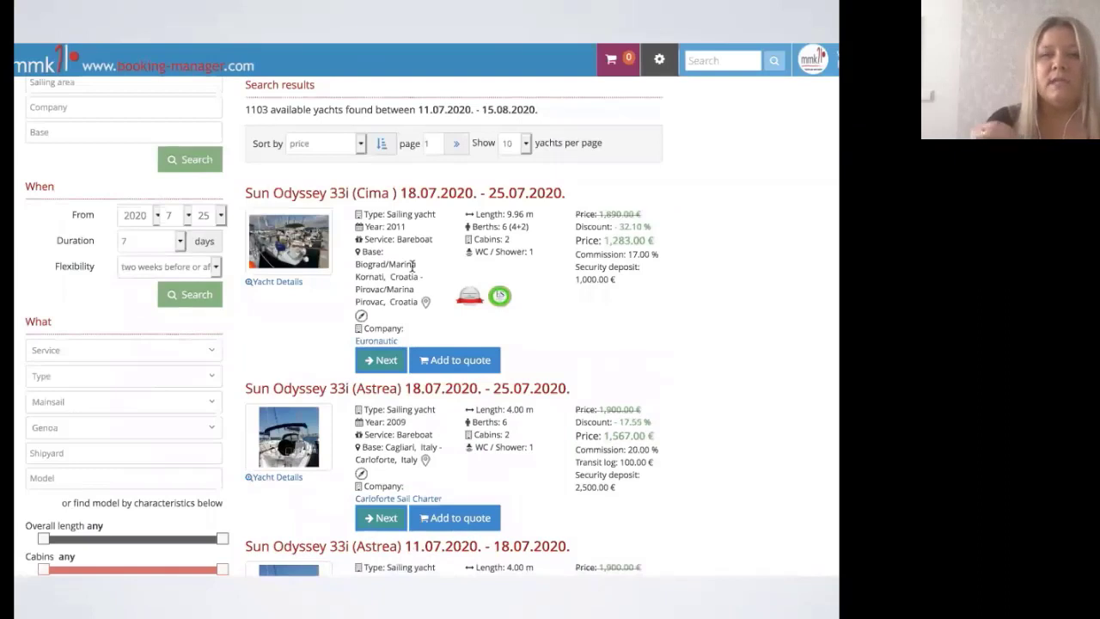
scroll(412, 267, "down", 2)
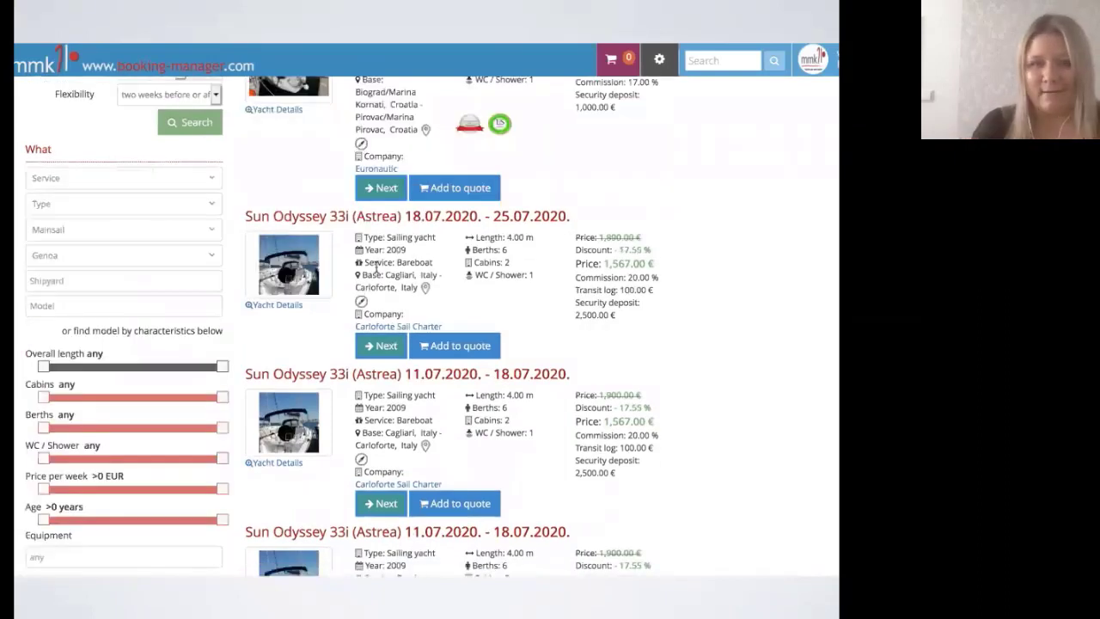
Step: Open the Sun Odyssey 33i (Astrea) Cagliari–Carloforte offer and scroll down to its Price table
left_click(376, 342)
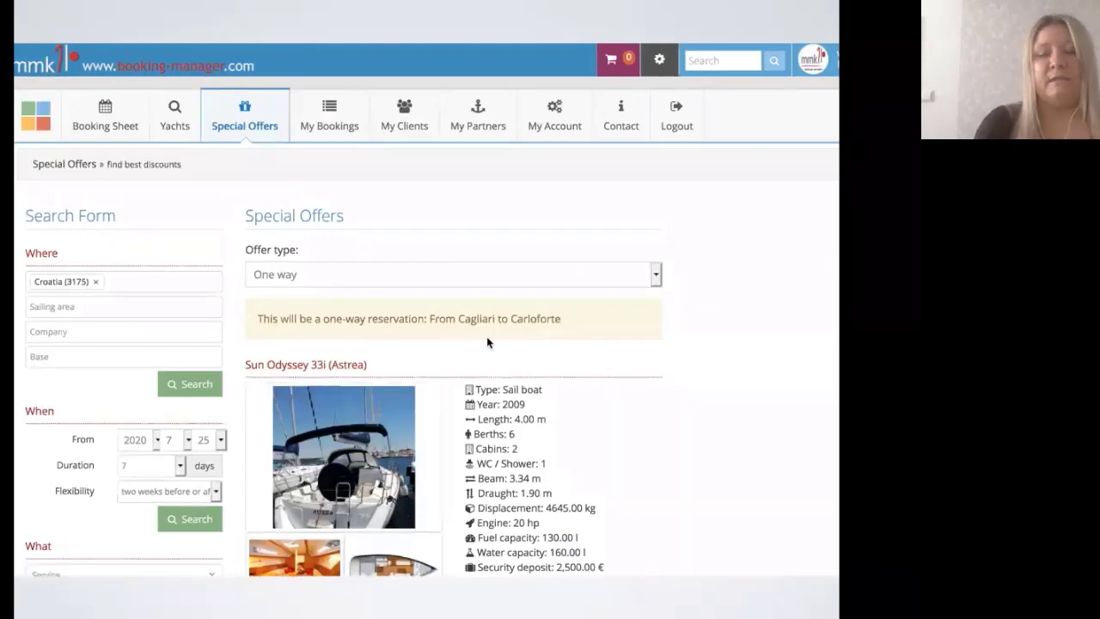
scroll(381, 334, "down", 5)
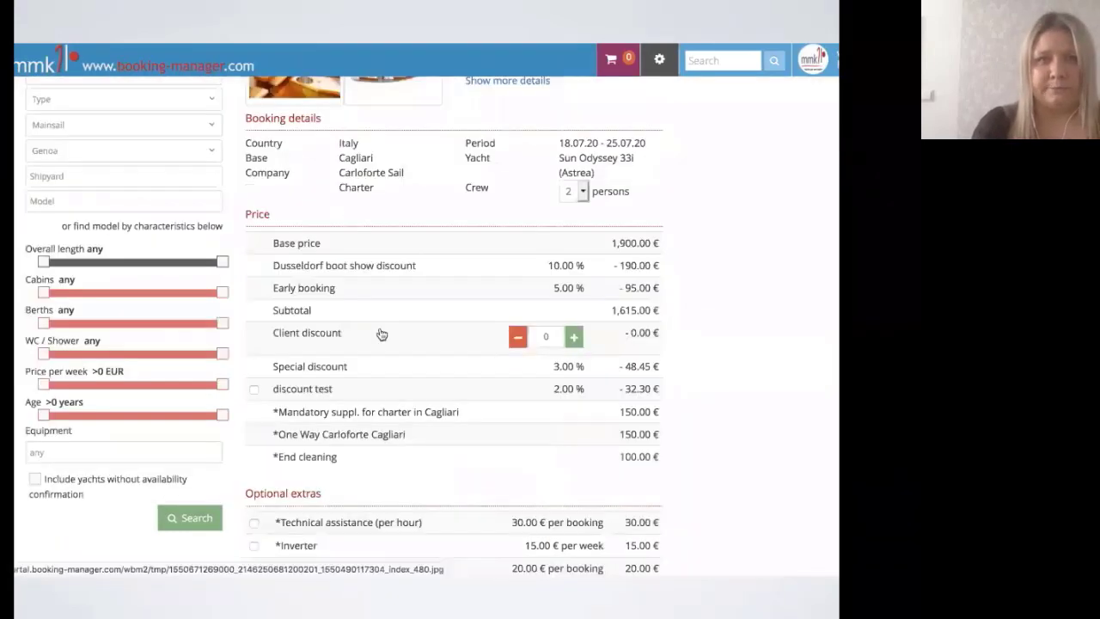
scroll(381, 333, "down", 2)
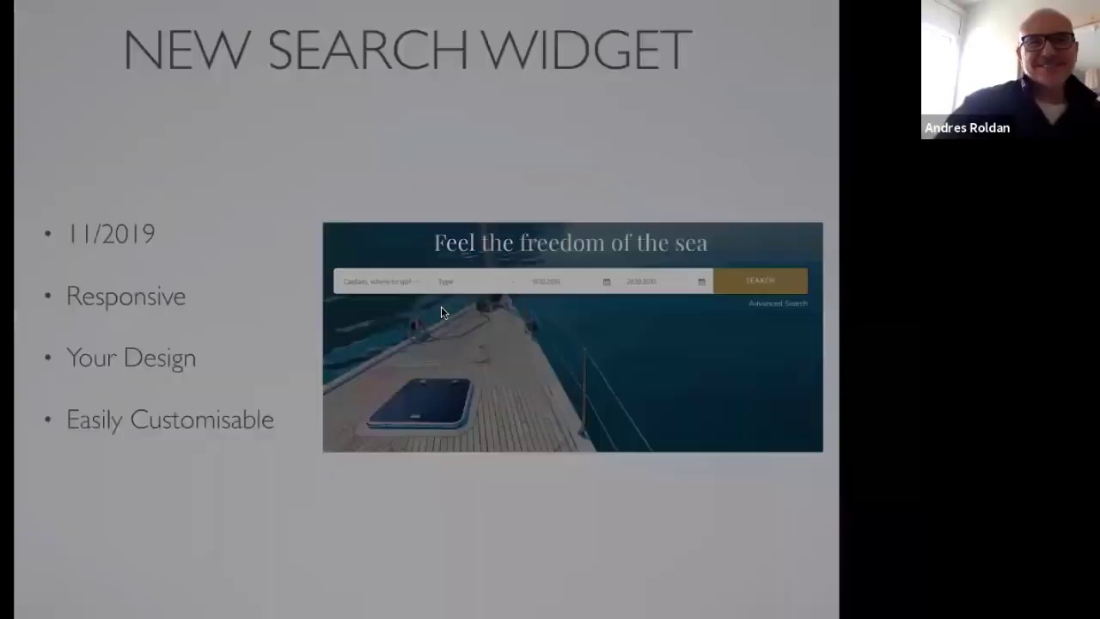
key("Escape")
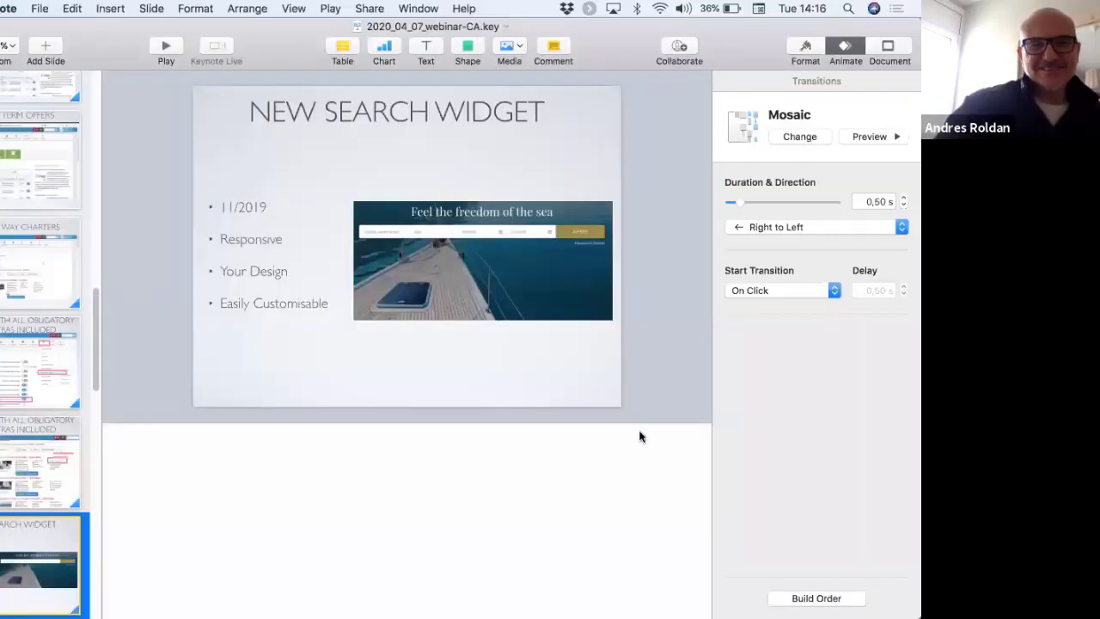
left_click(641, 435)
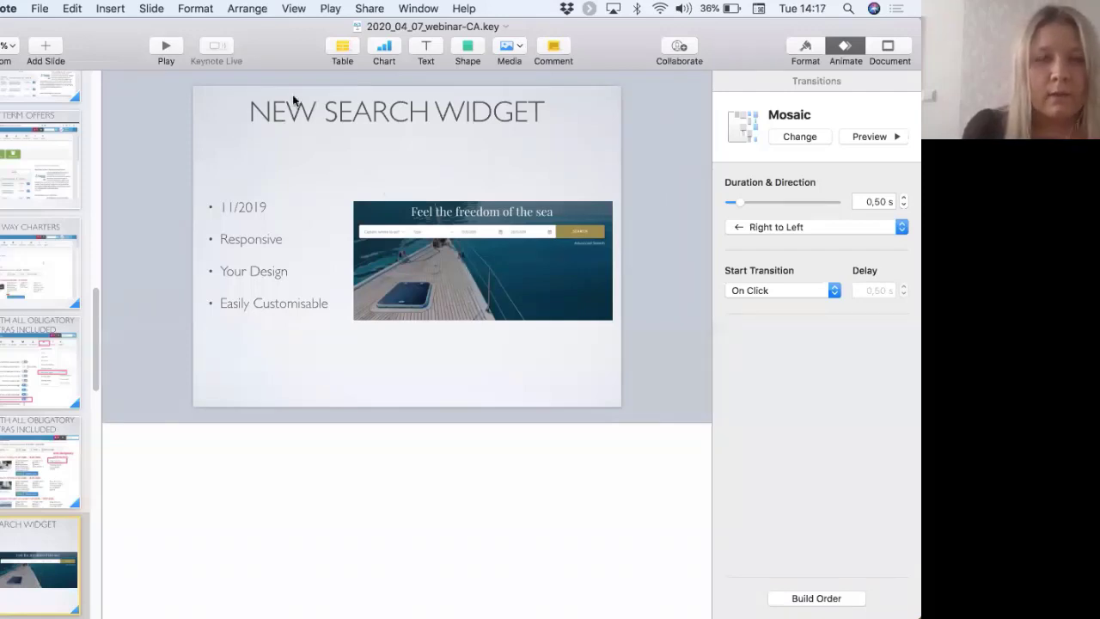
left_click(167, 47)
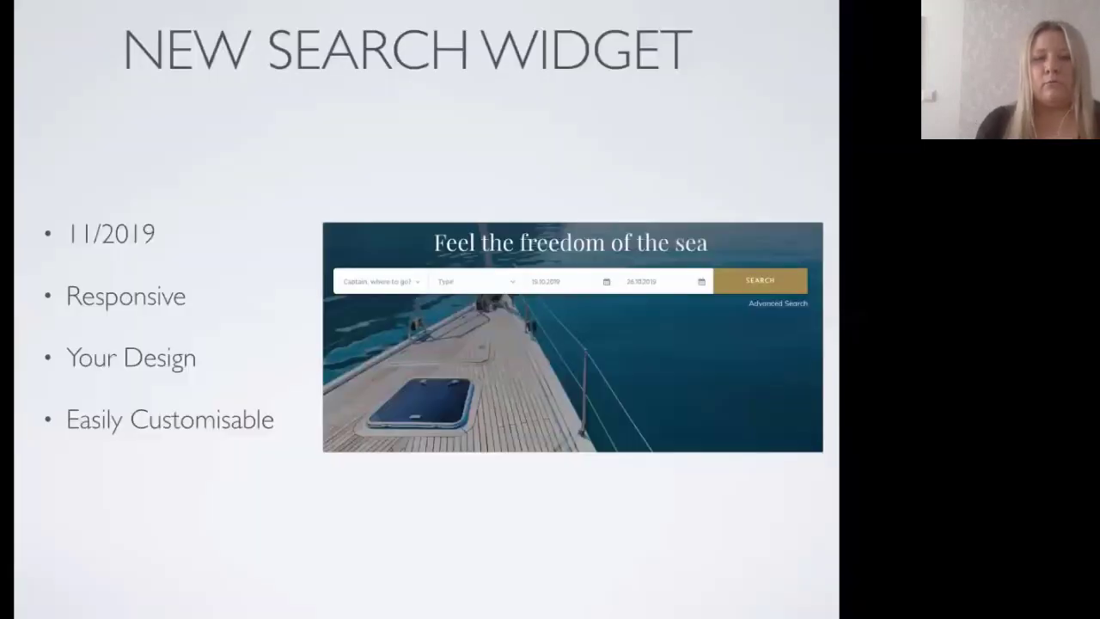